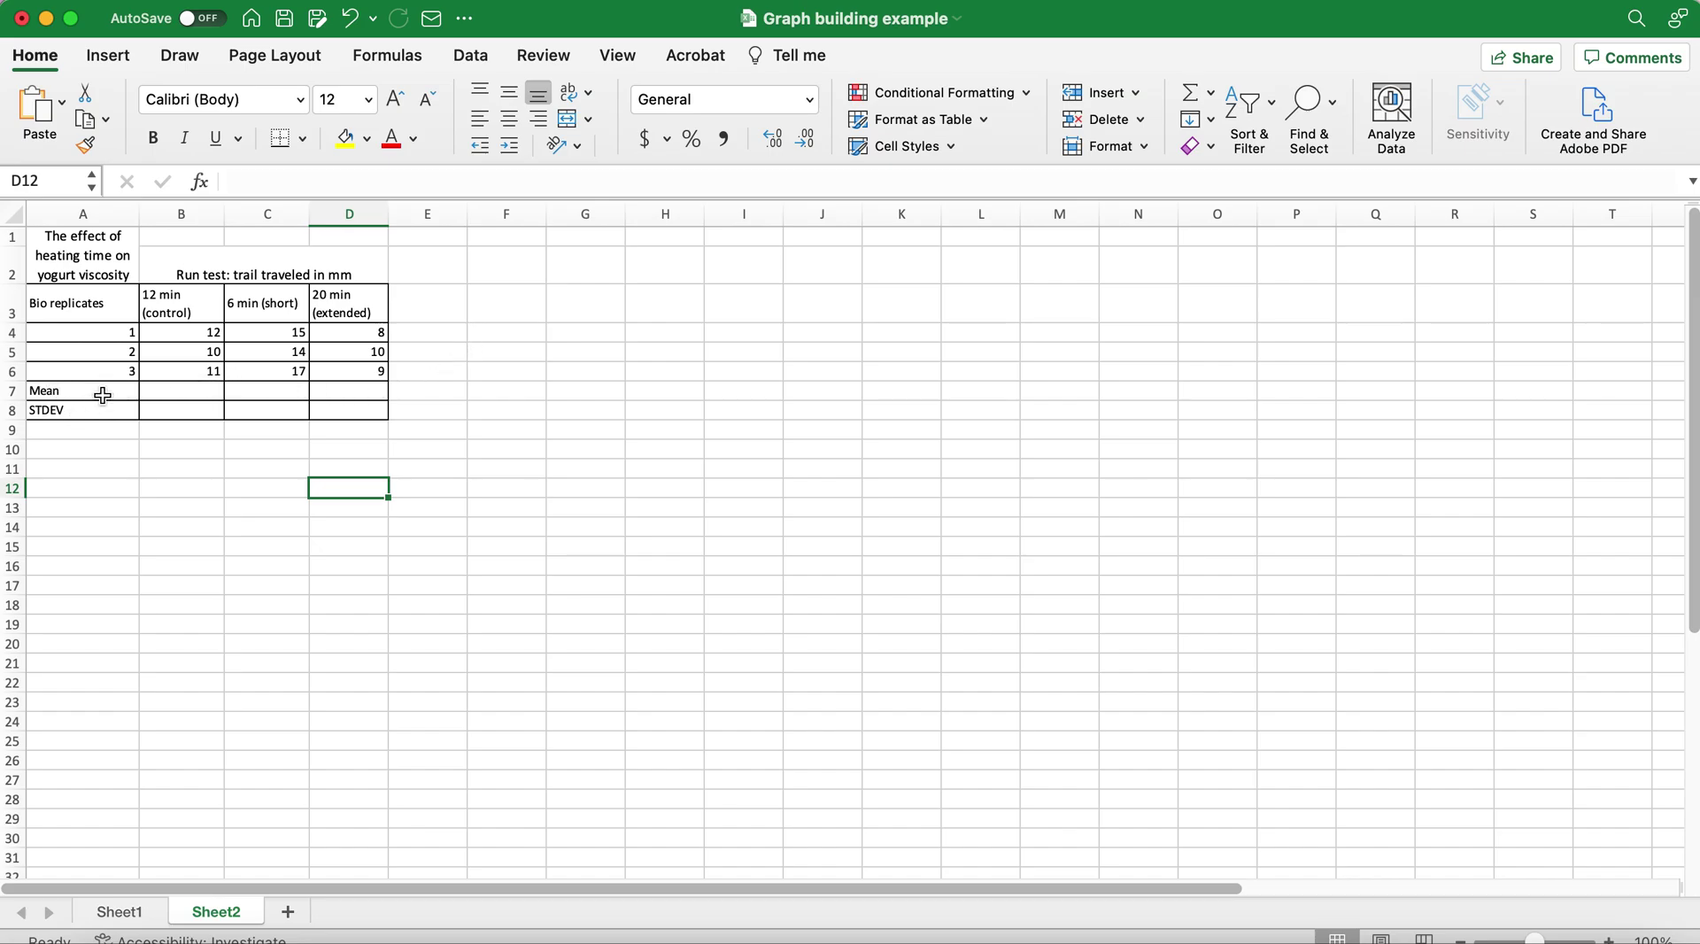
Step: Calculate the mean of B4:B6 in cell B7 with the AVERAGE function and copy the formula across to D7
click(186, 392)
text(=av)
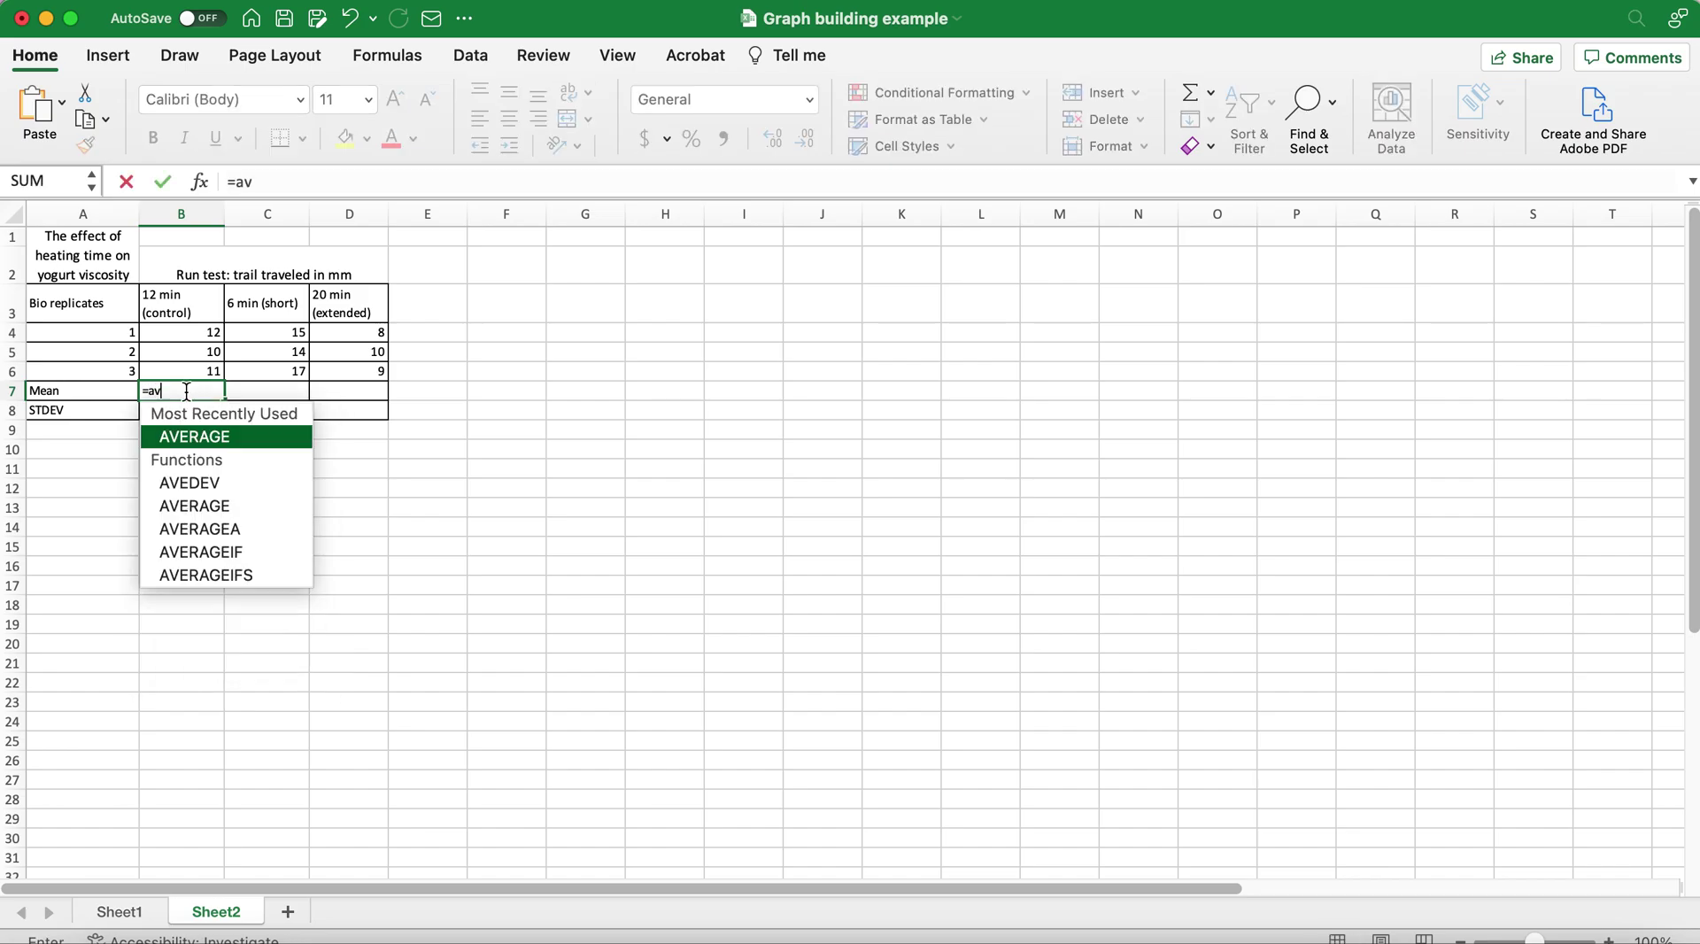
text(e)
double_click(205, 436)
drag(197, 332, 200, 369)
key(Return)
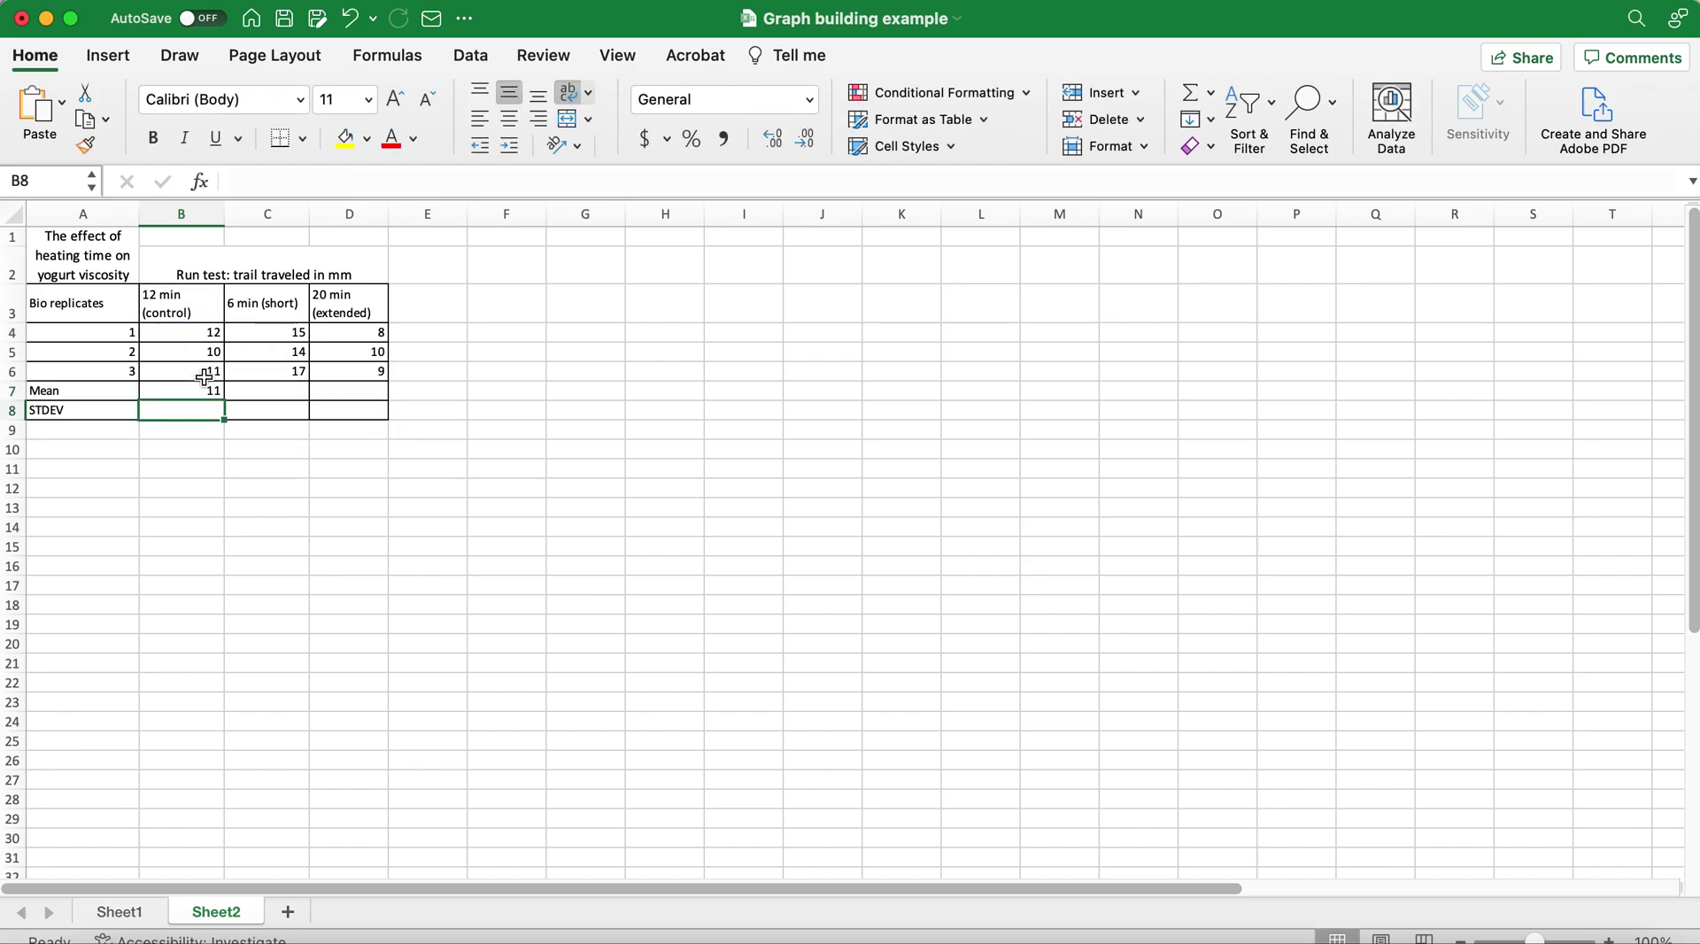
click(209, 390)
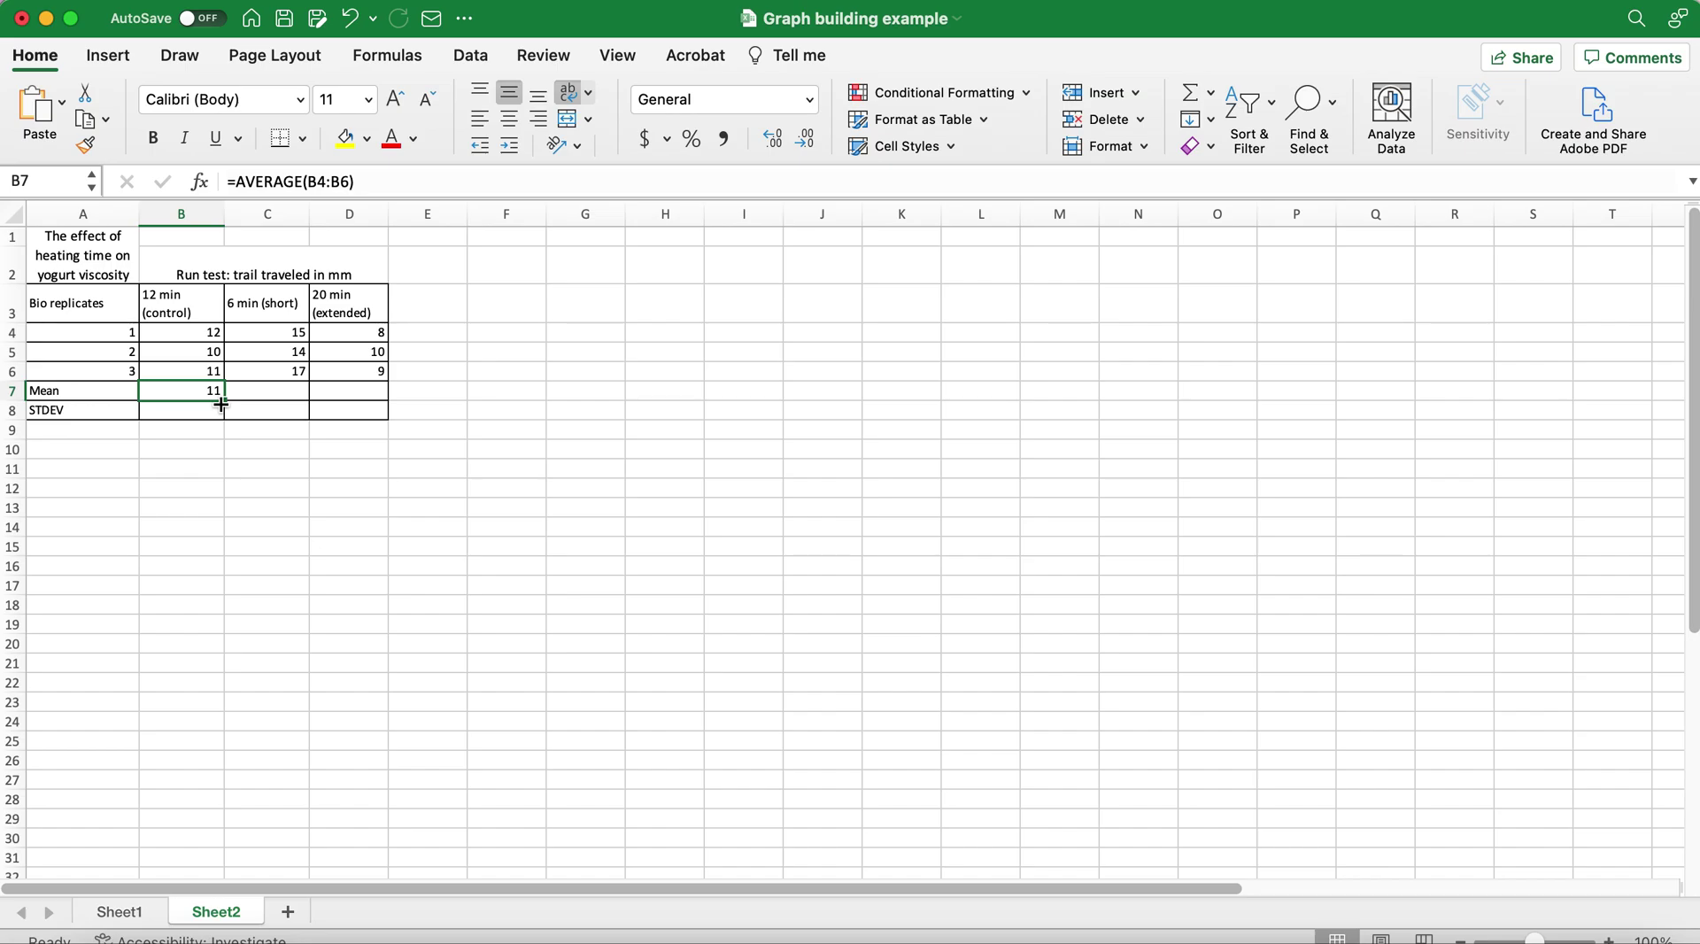
drag(220, 404, 377, 397)
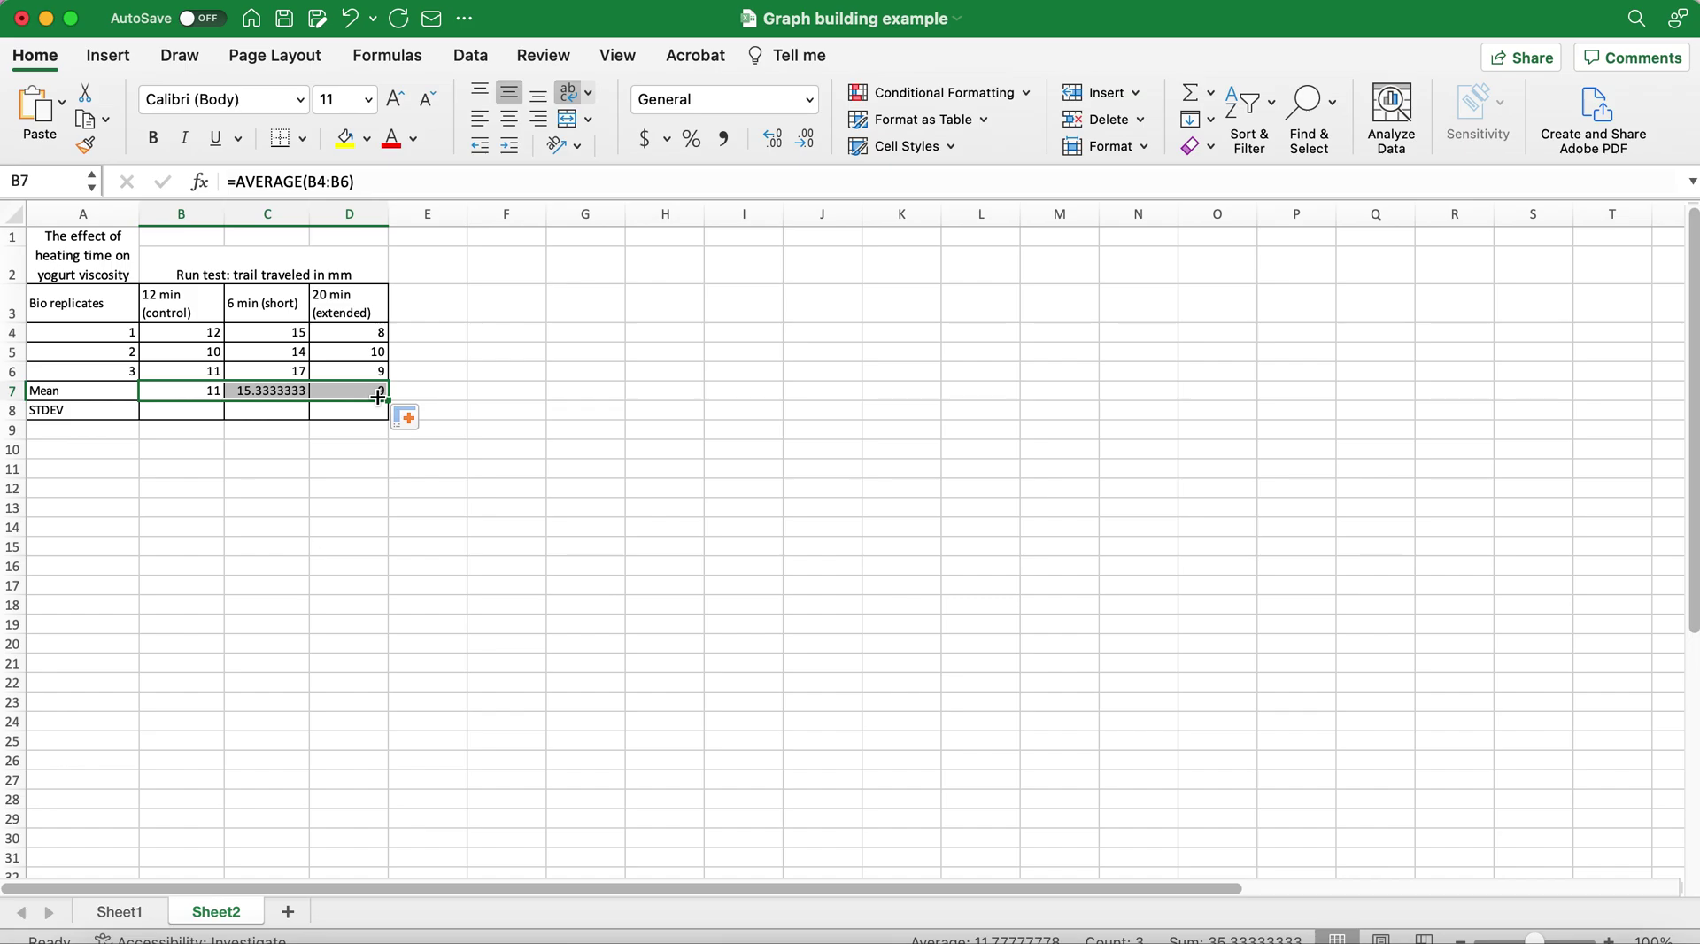
click(281, 390)
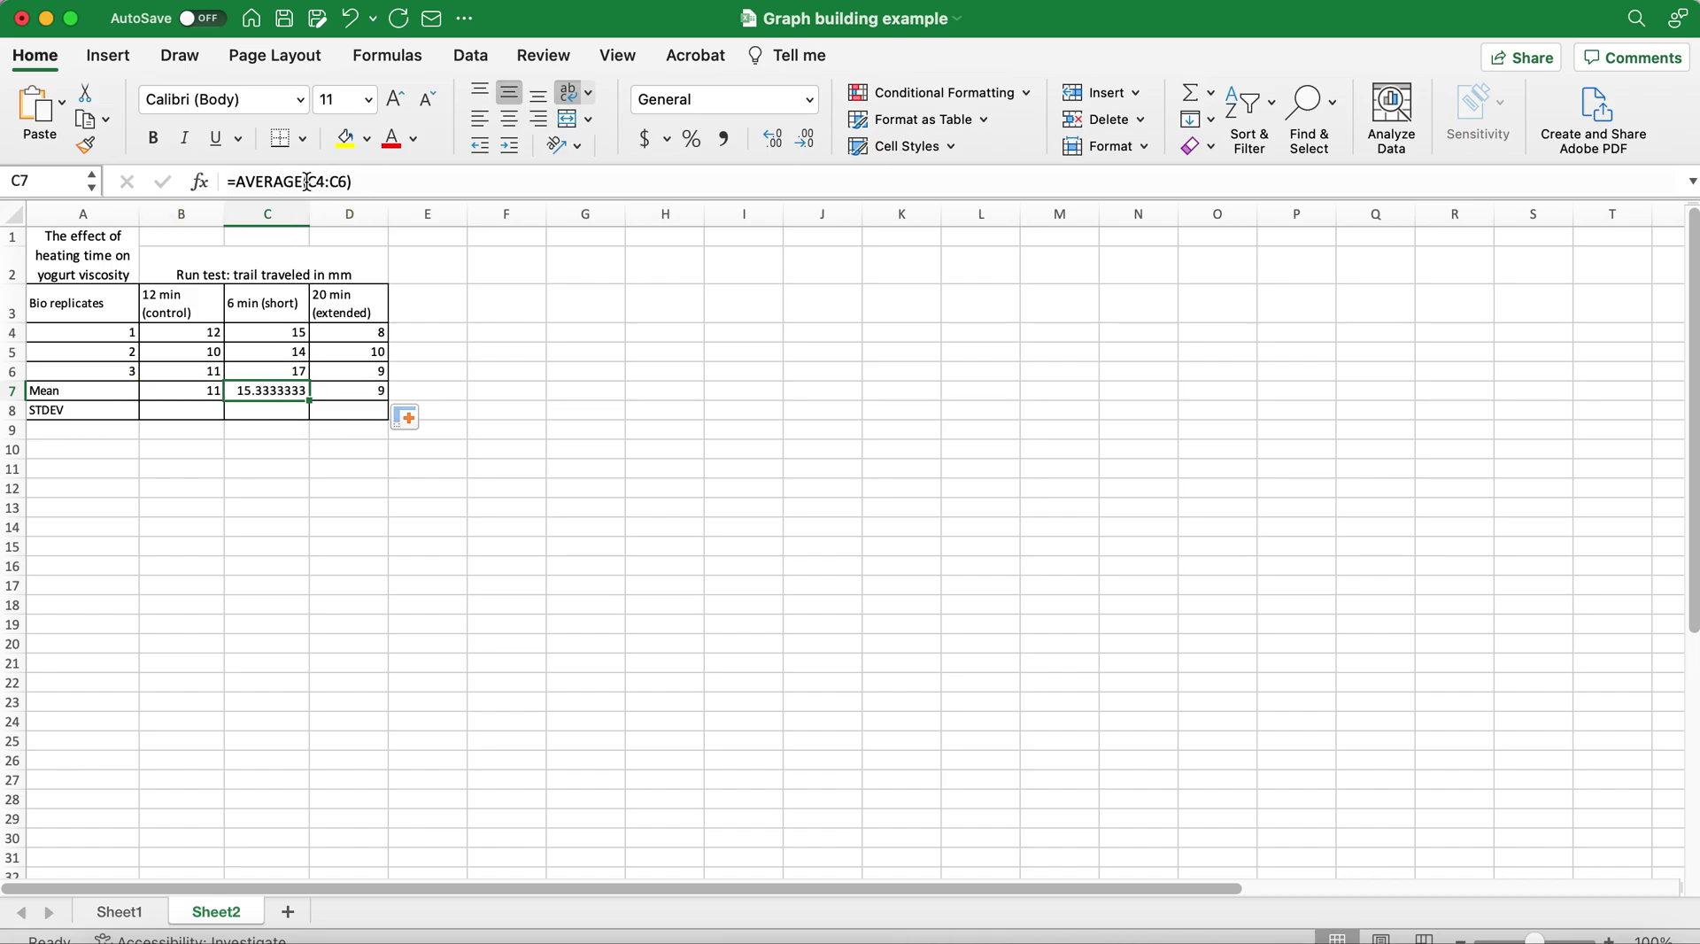
Step: Calculate the standard deviation of B4:B6 in cell B8 with the STDEV function and copy the formula across to D8
click(193, 410)
text(=st)
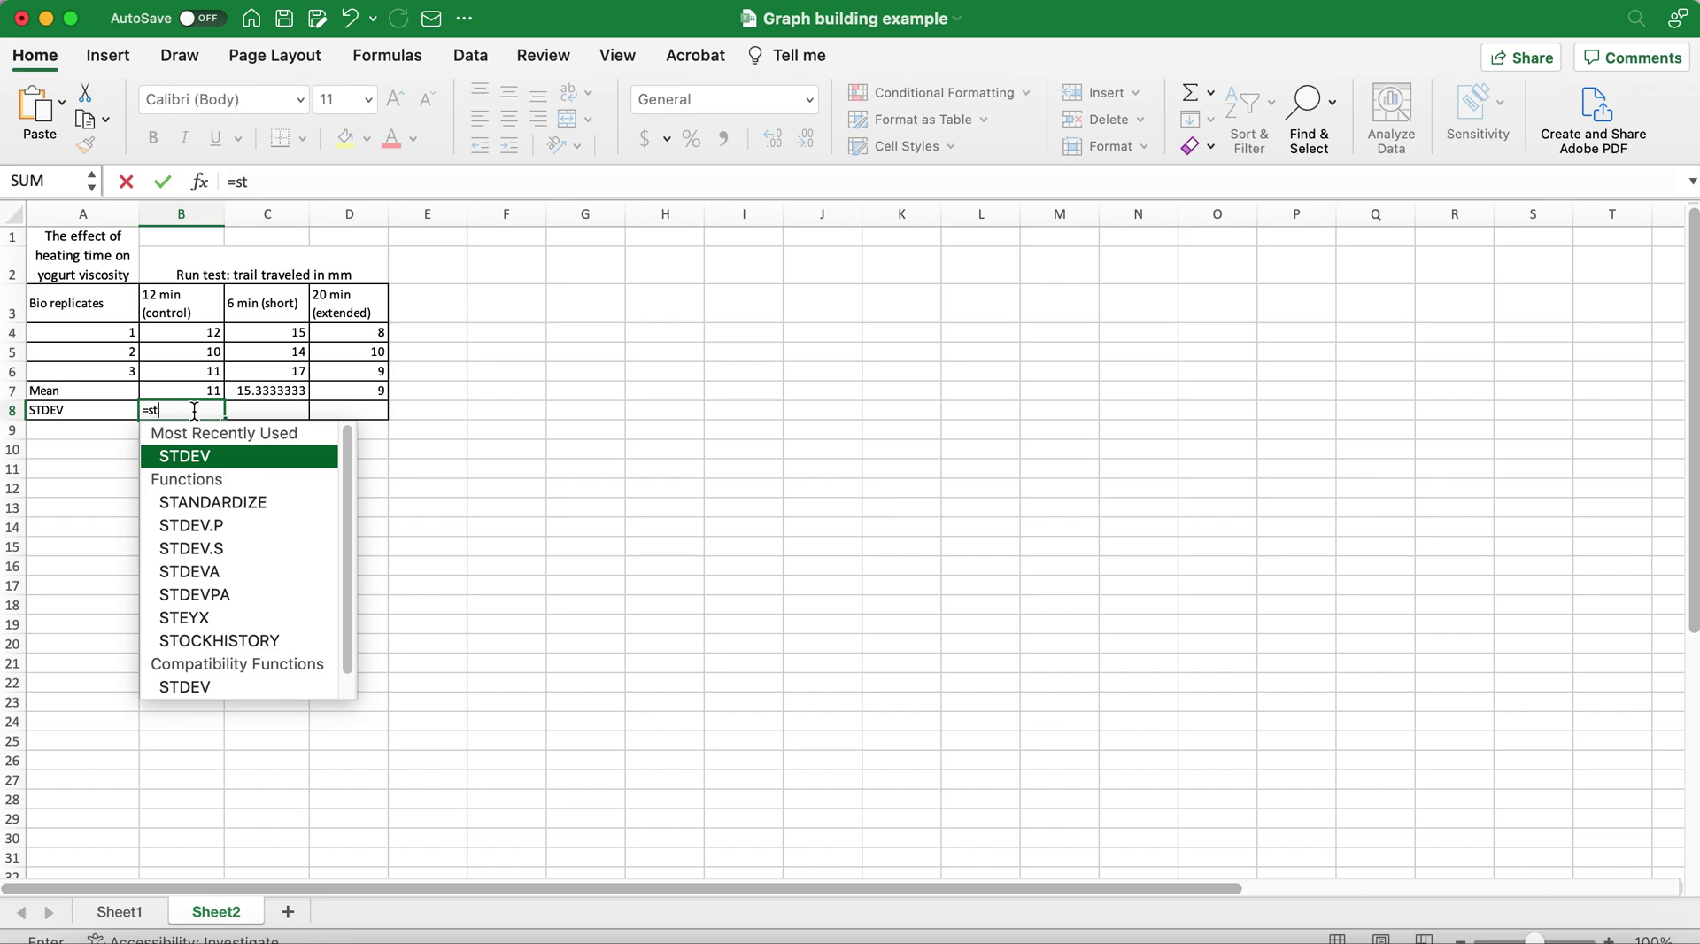
double_click(210, 455)
drag(206, 336, 207, 375)
key(Return)
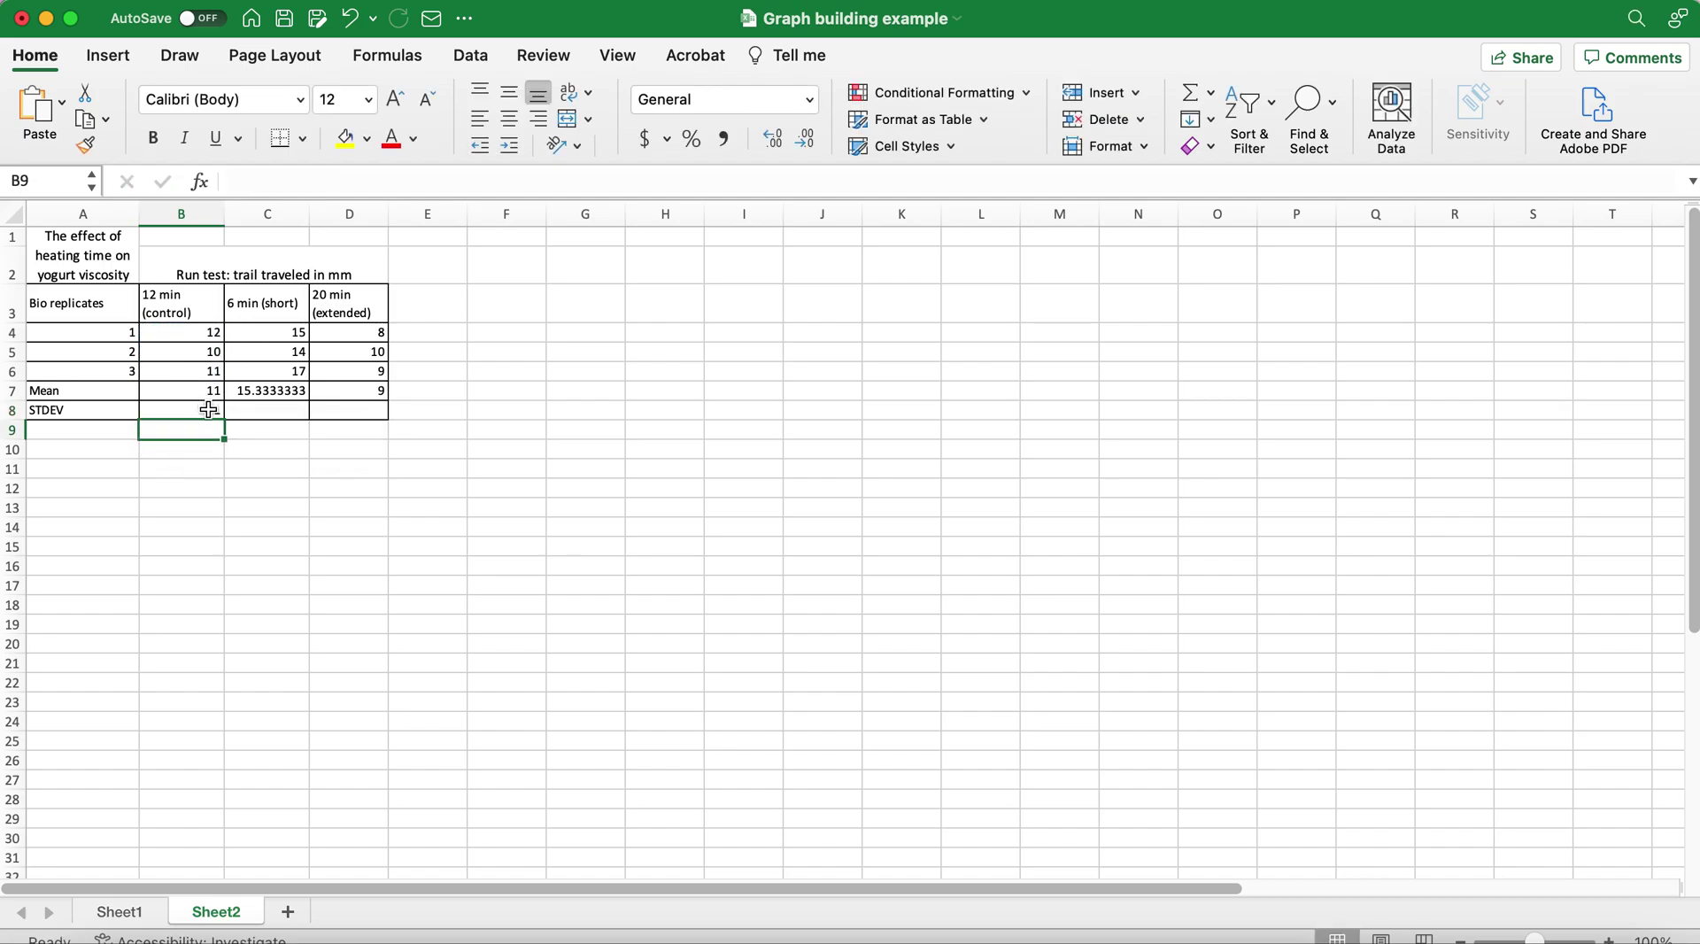
click(208, 409)
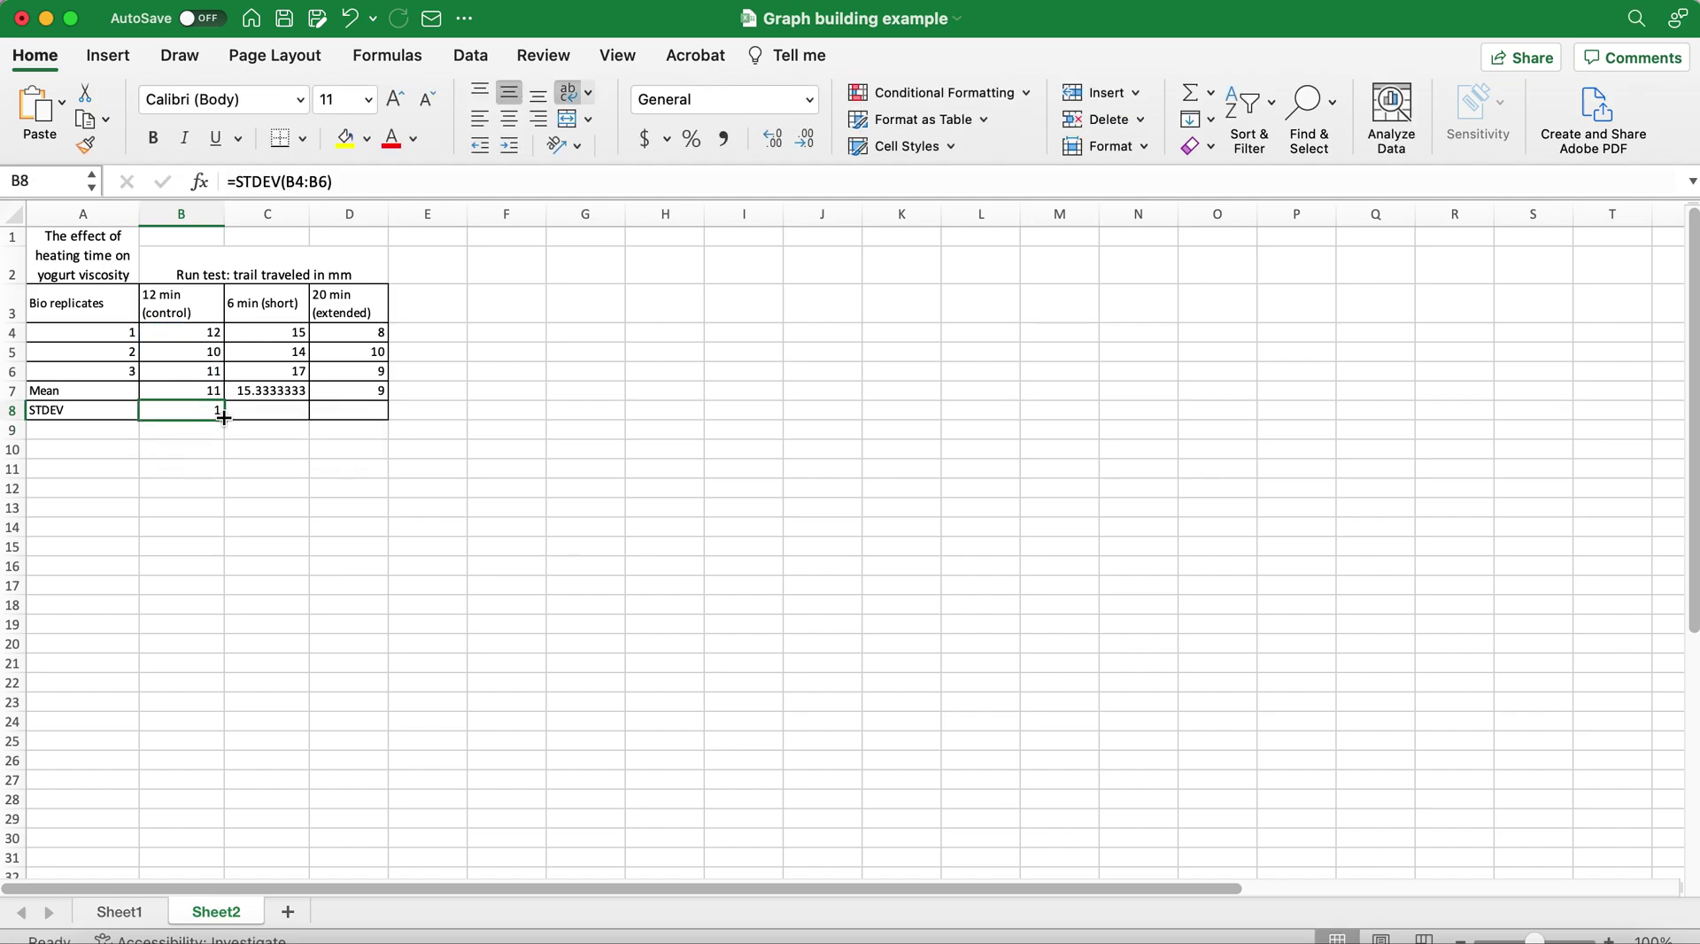
drag(223, 417, 383, 414)
Step: Insert a blank 2-D clustered column chart with an empty cell away from the table selected
click(576, 317)
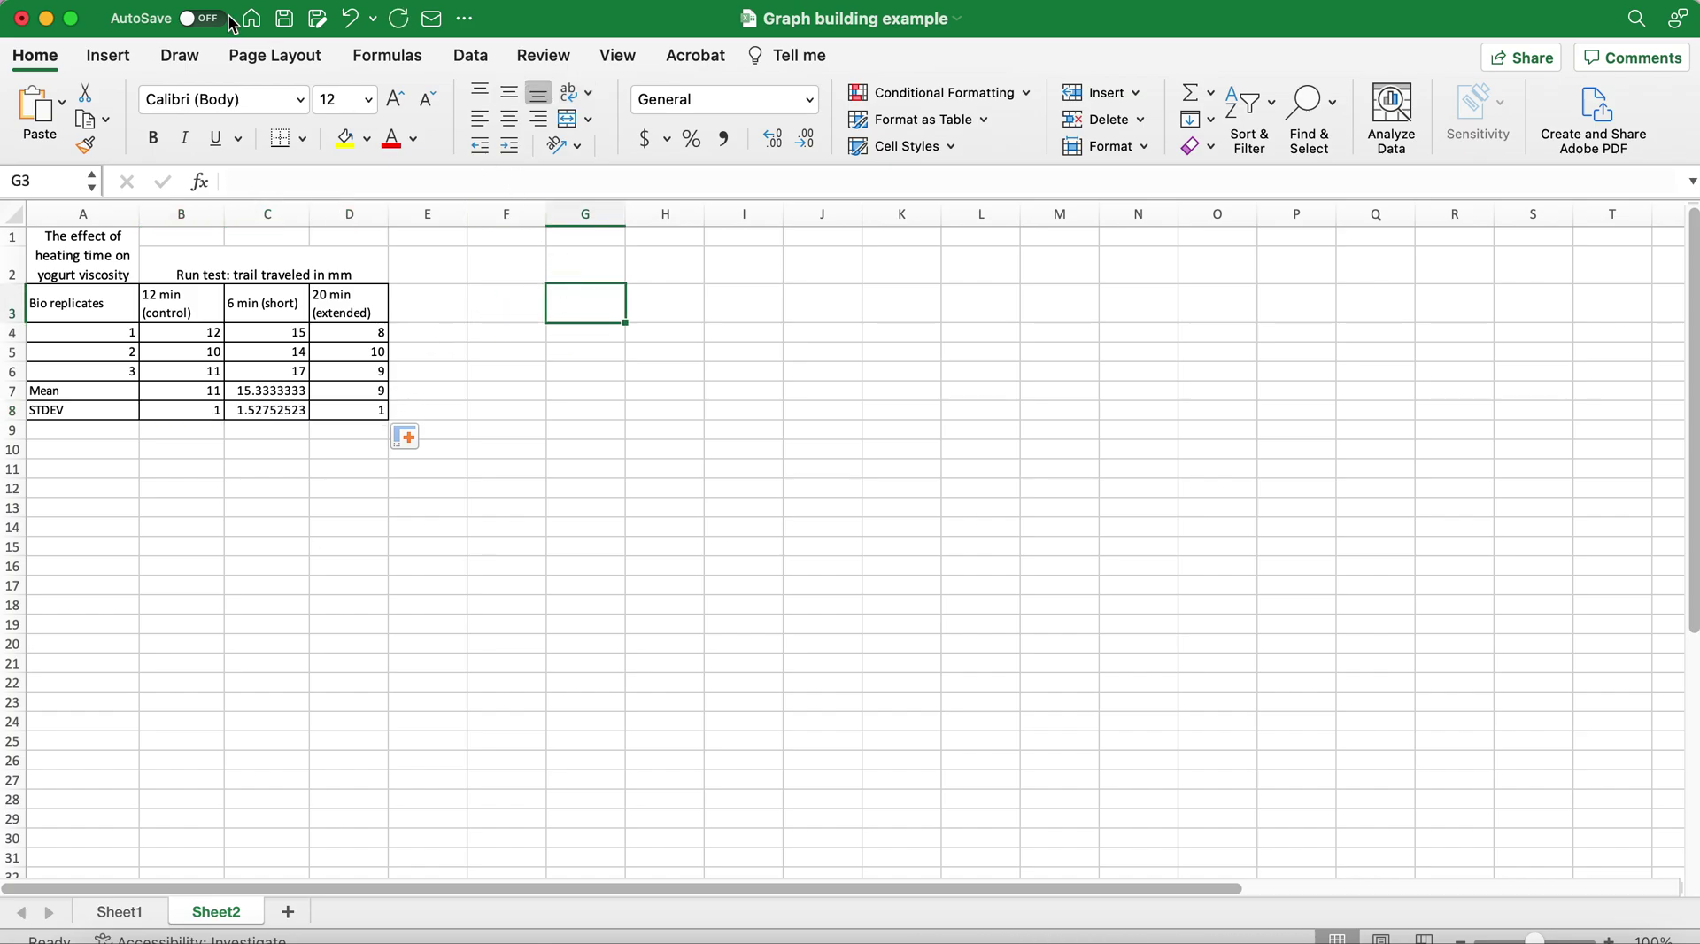
click(124, 59)
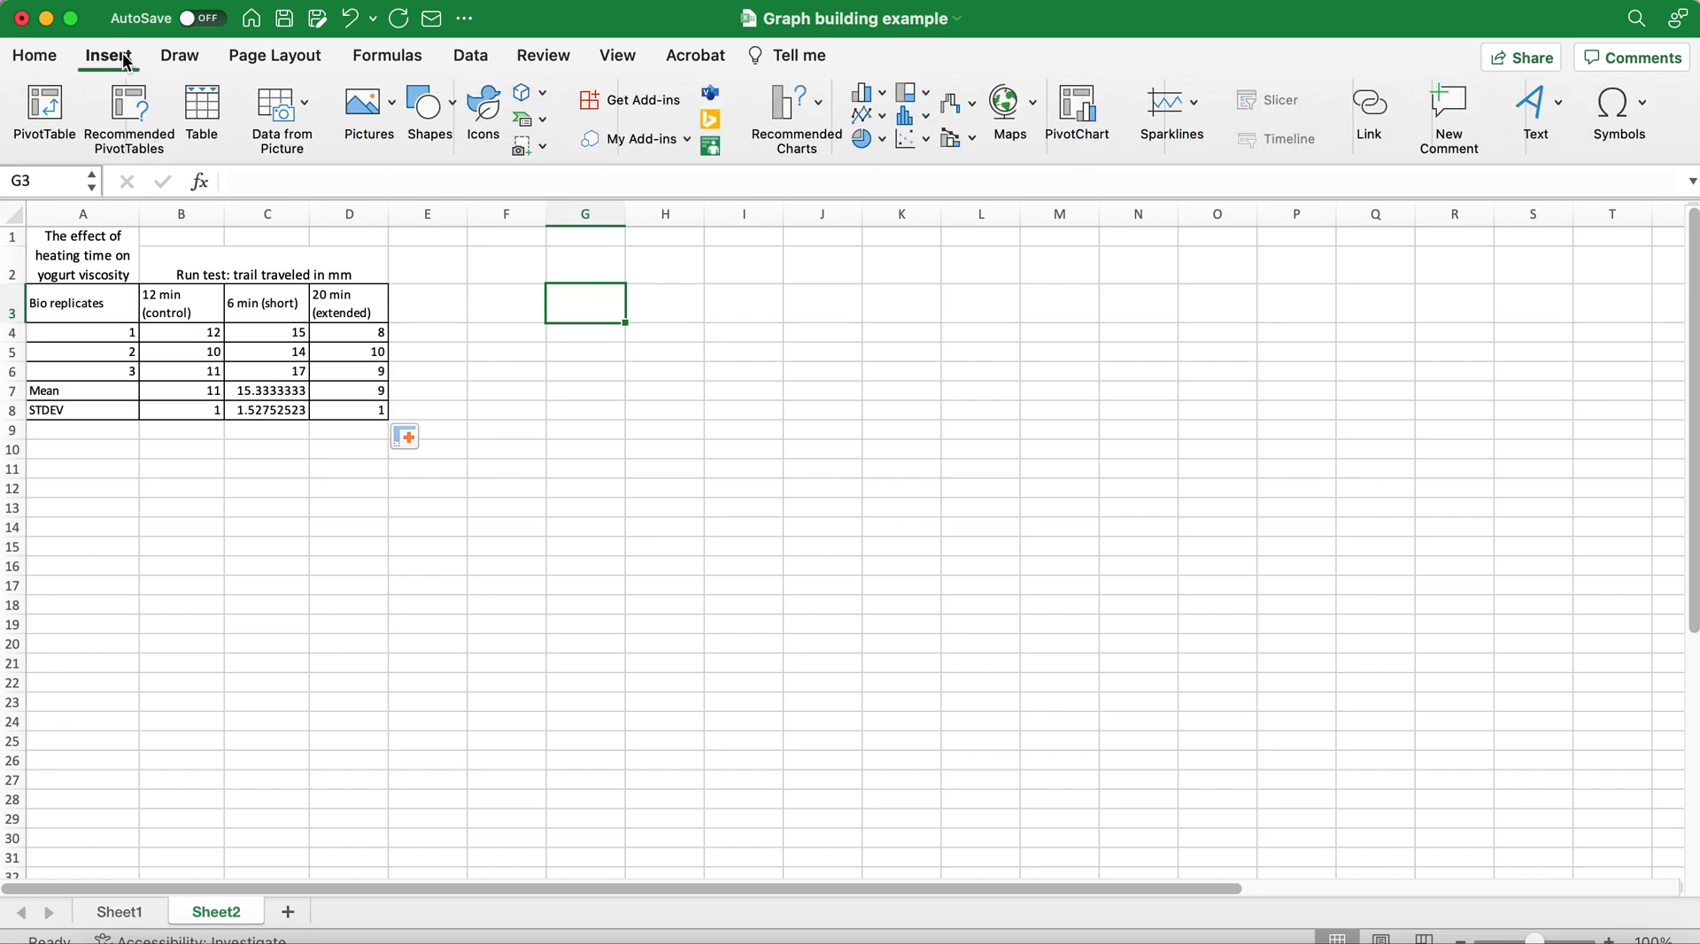
click(866, 97)
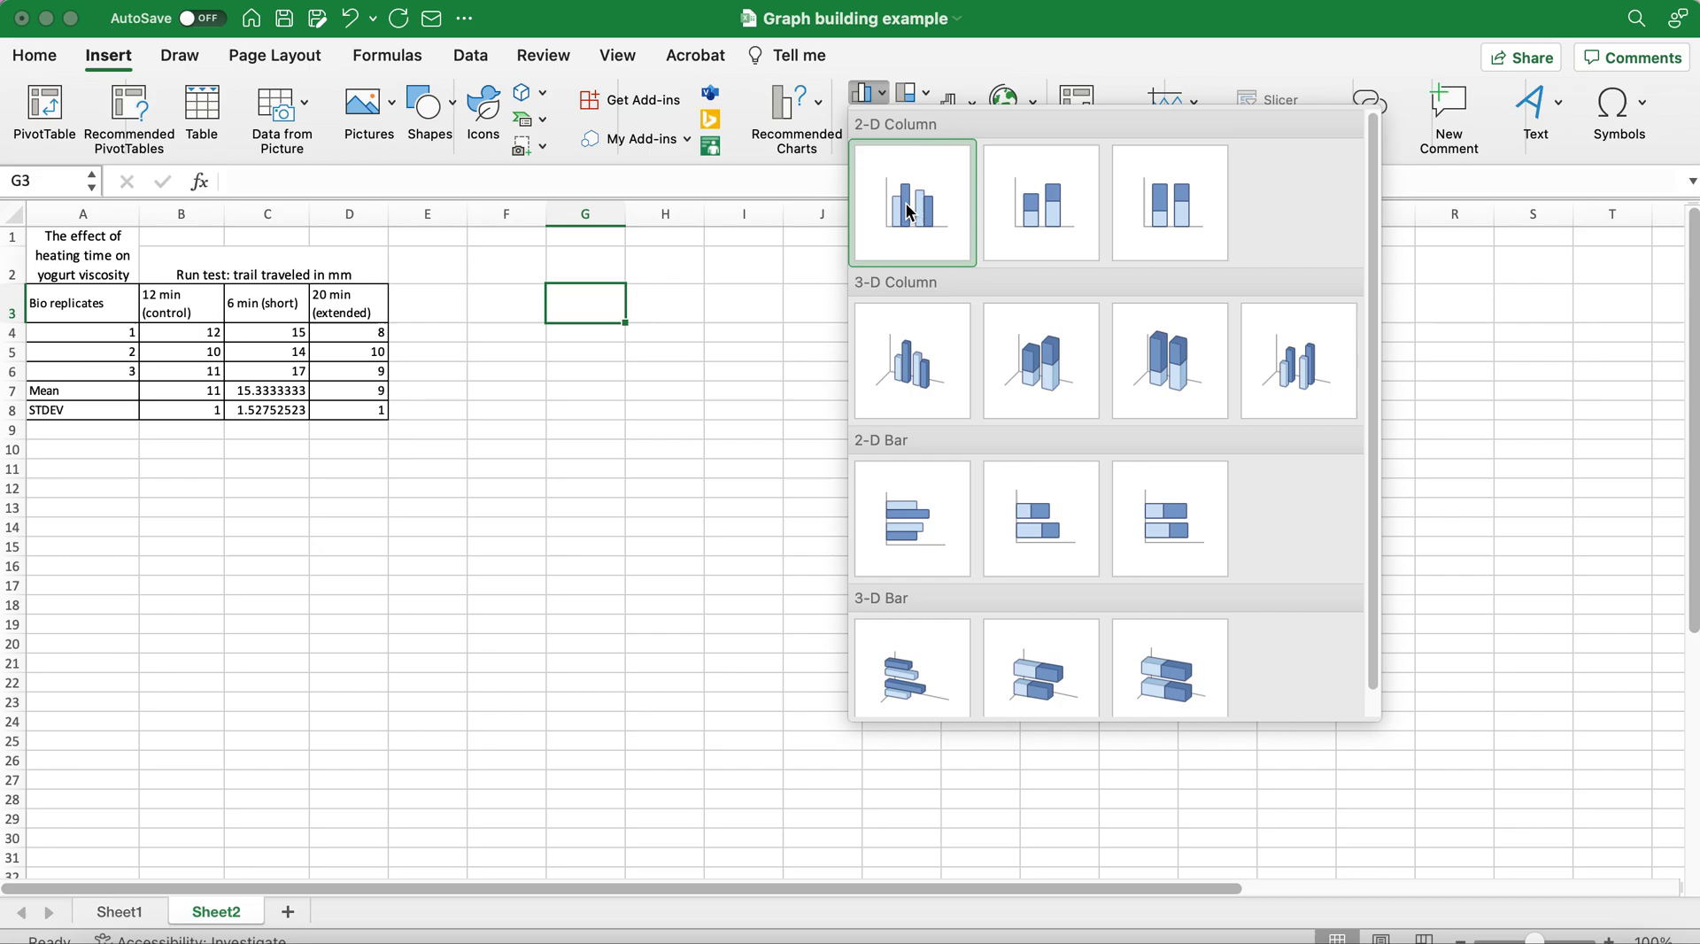
click(920, 217)
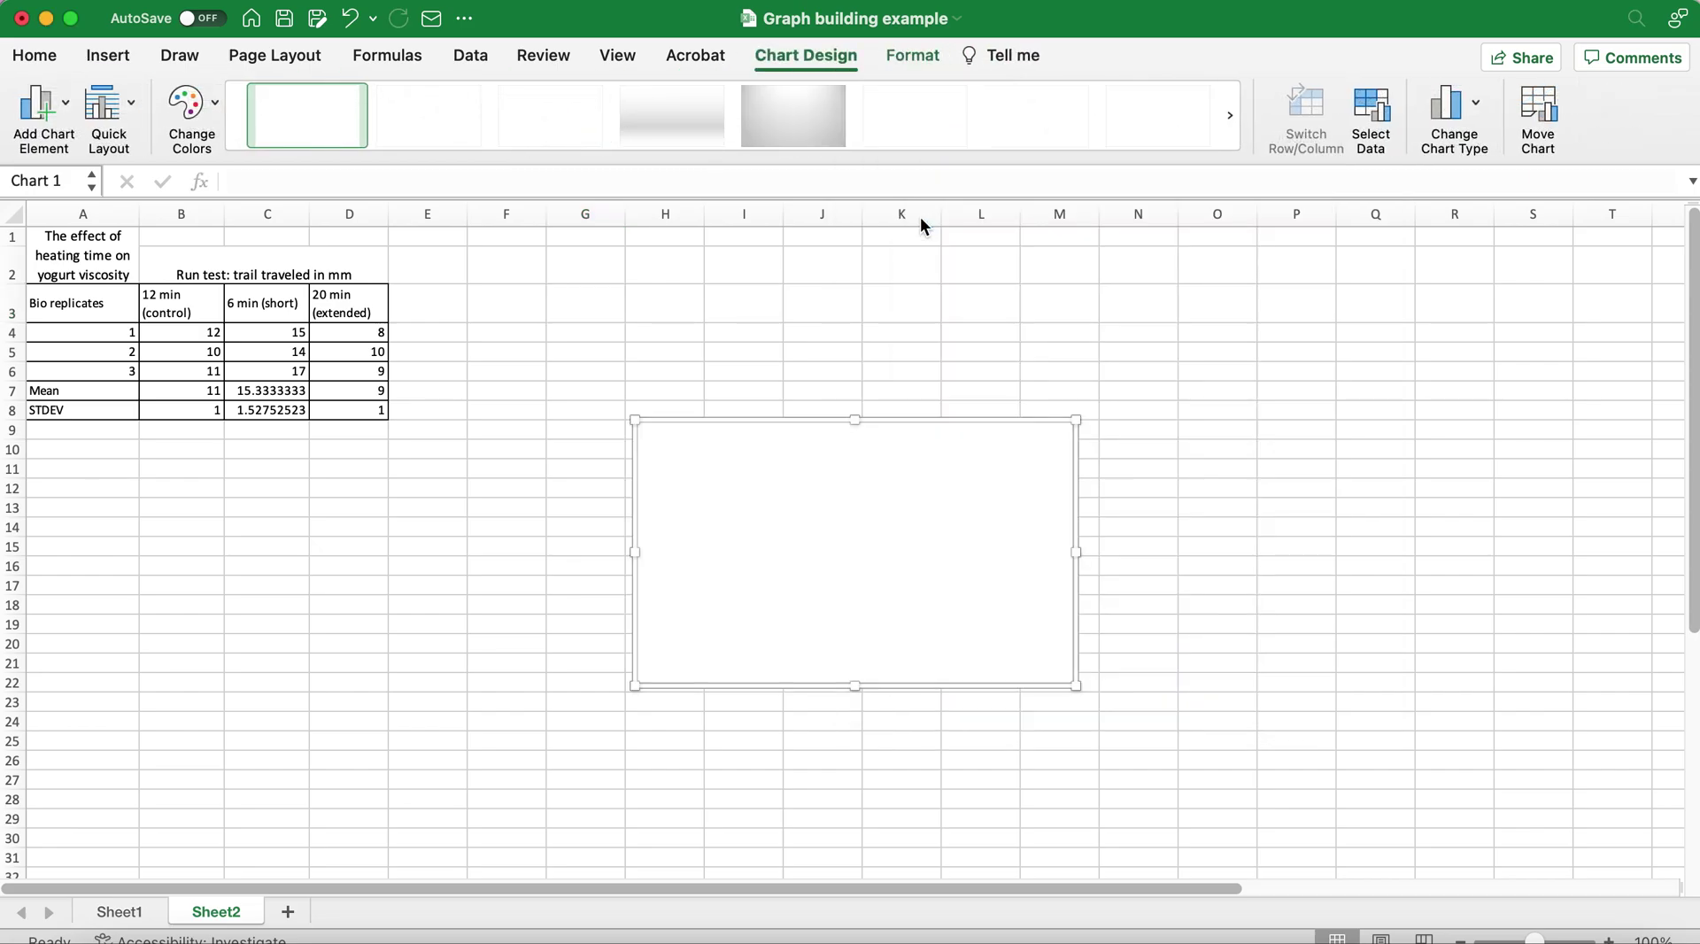
Step: Set the blank chart's data range to the mean values in Sheet2 cells B7:D7
click(1379, 110)
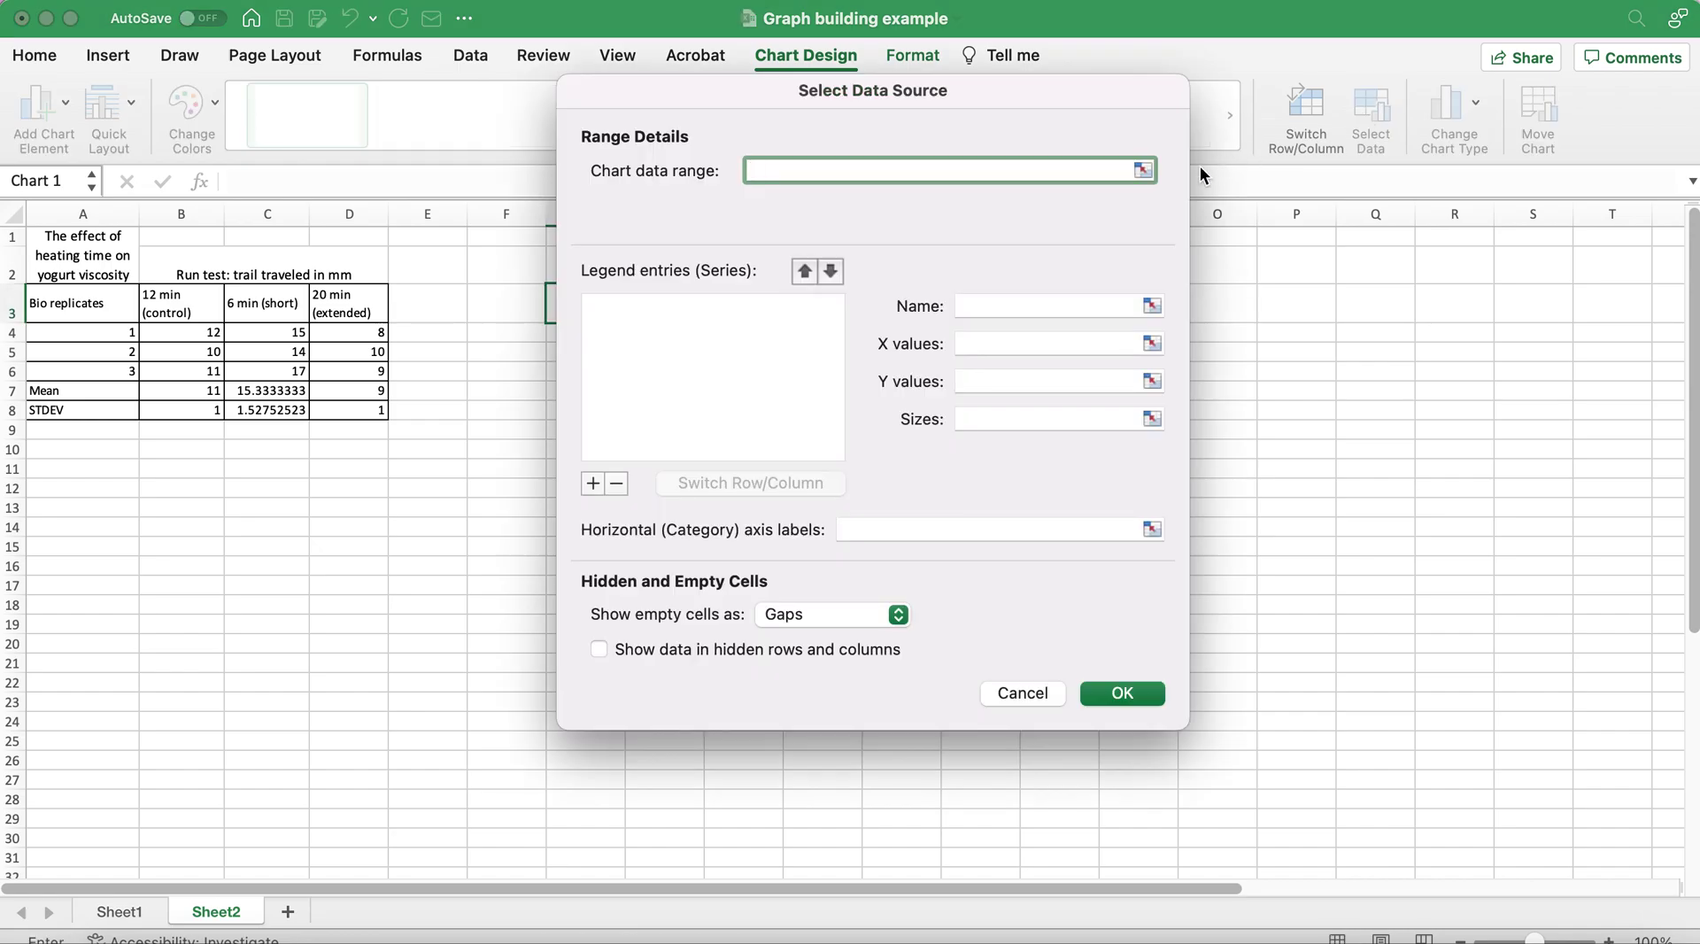
click(1145, 170)
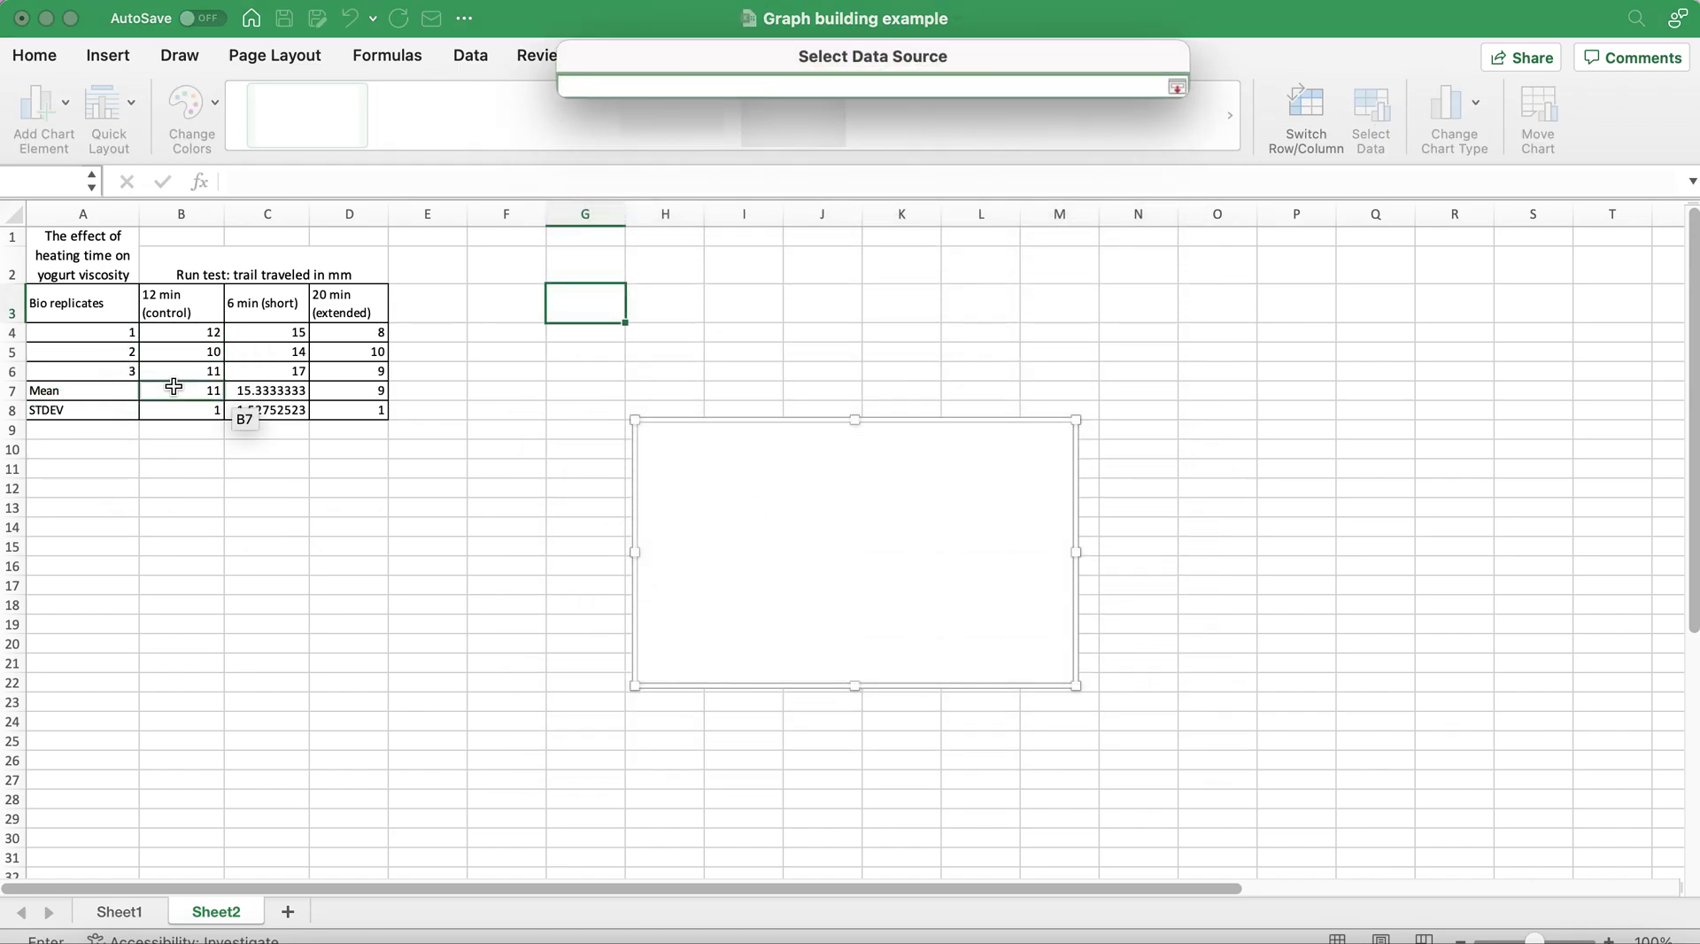
drag(174, 387, 381, 381)
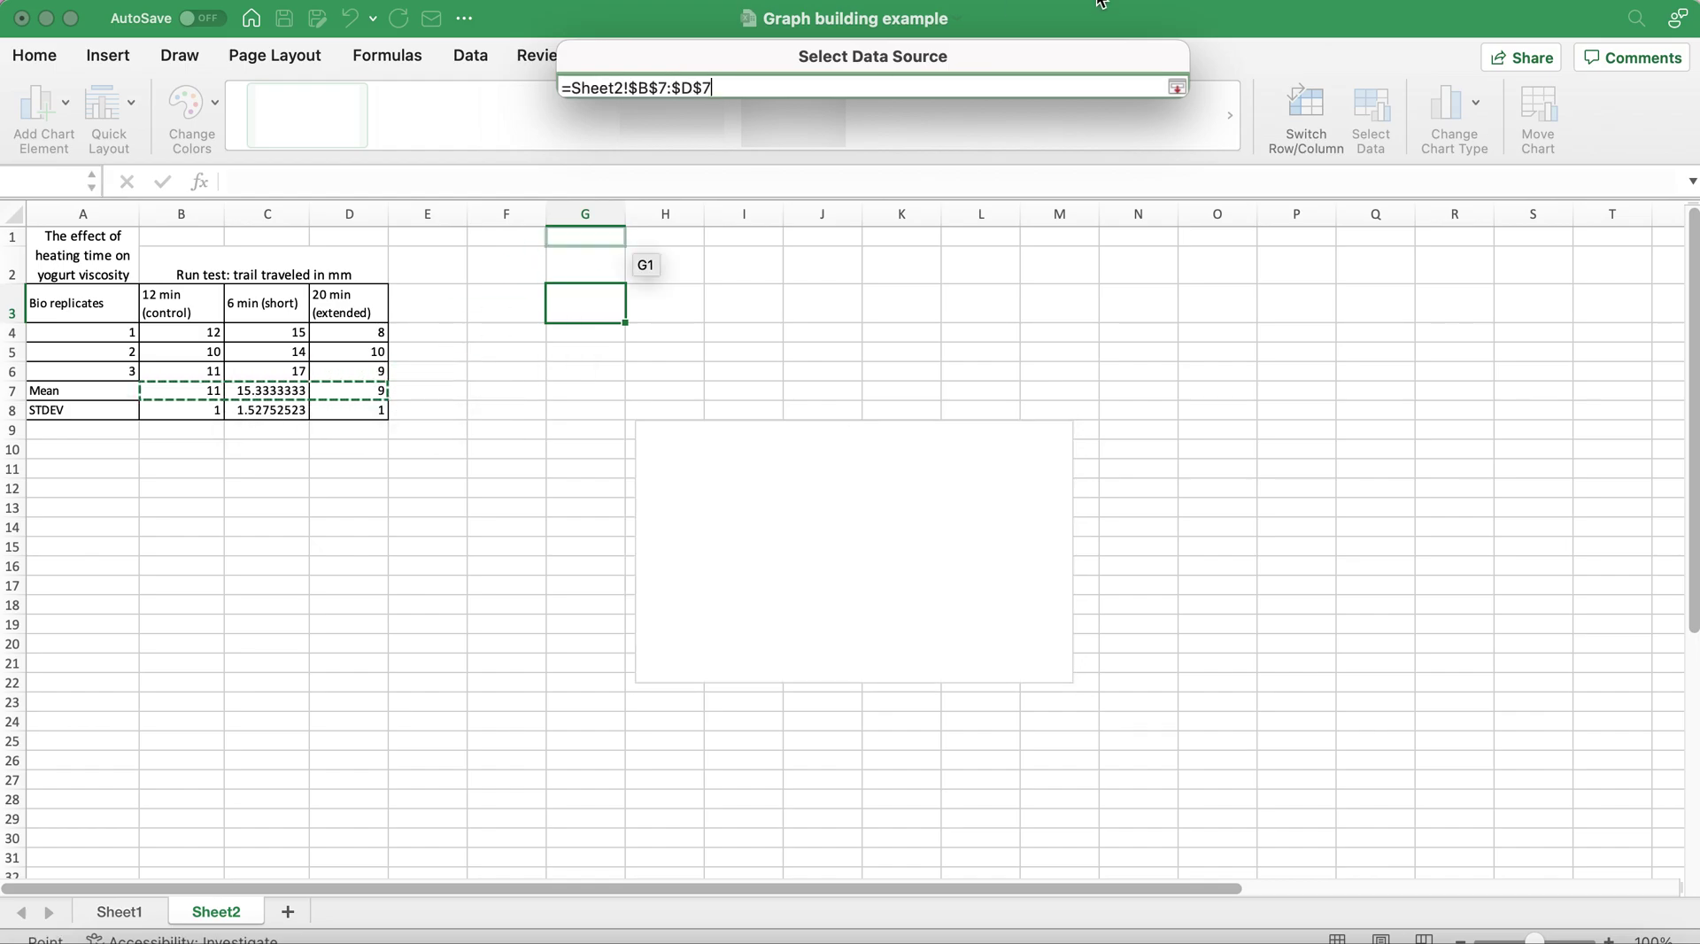
click(1177, 87)
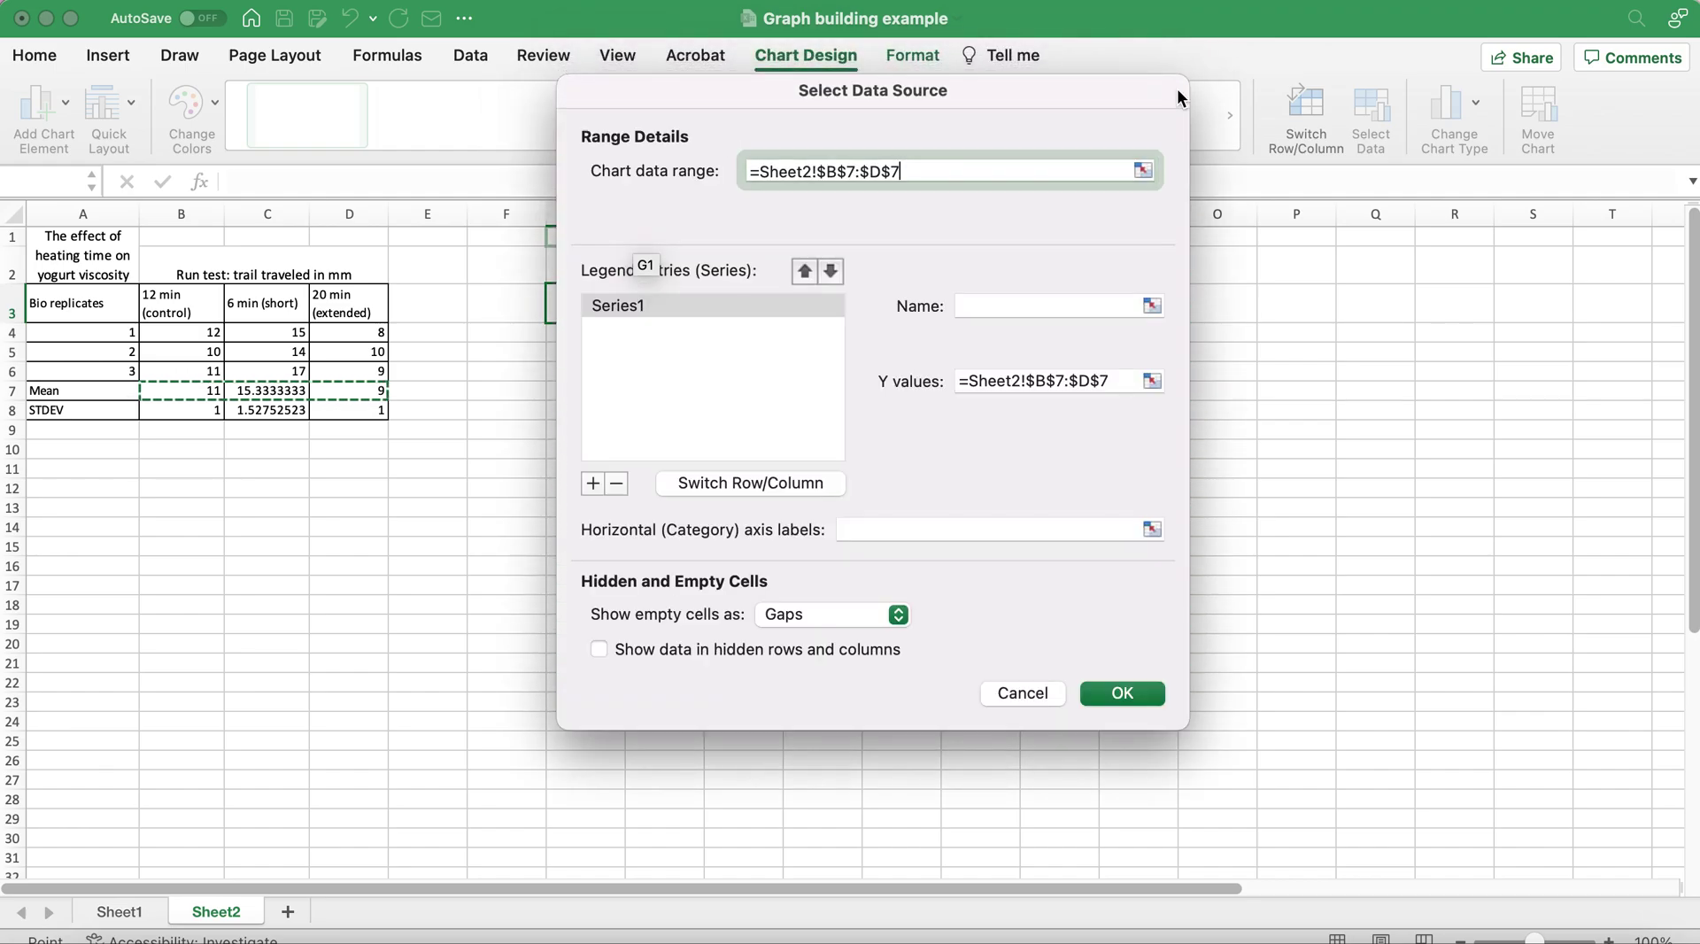
Step: Name the data series from the table's heading in cell A1
click(1151, 305)
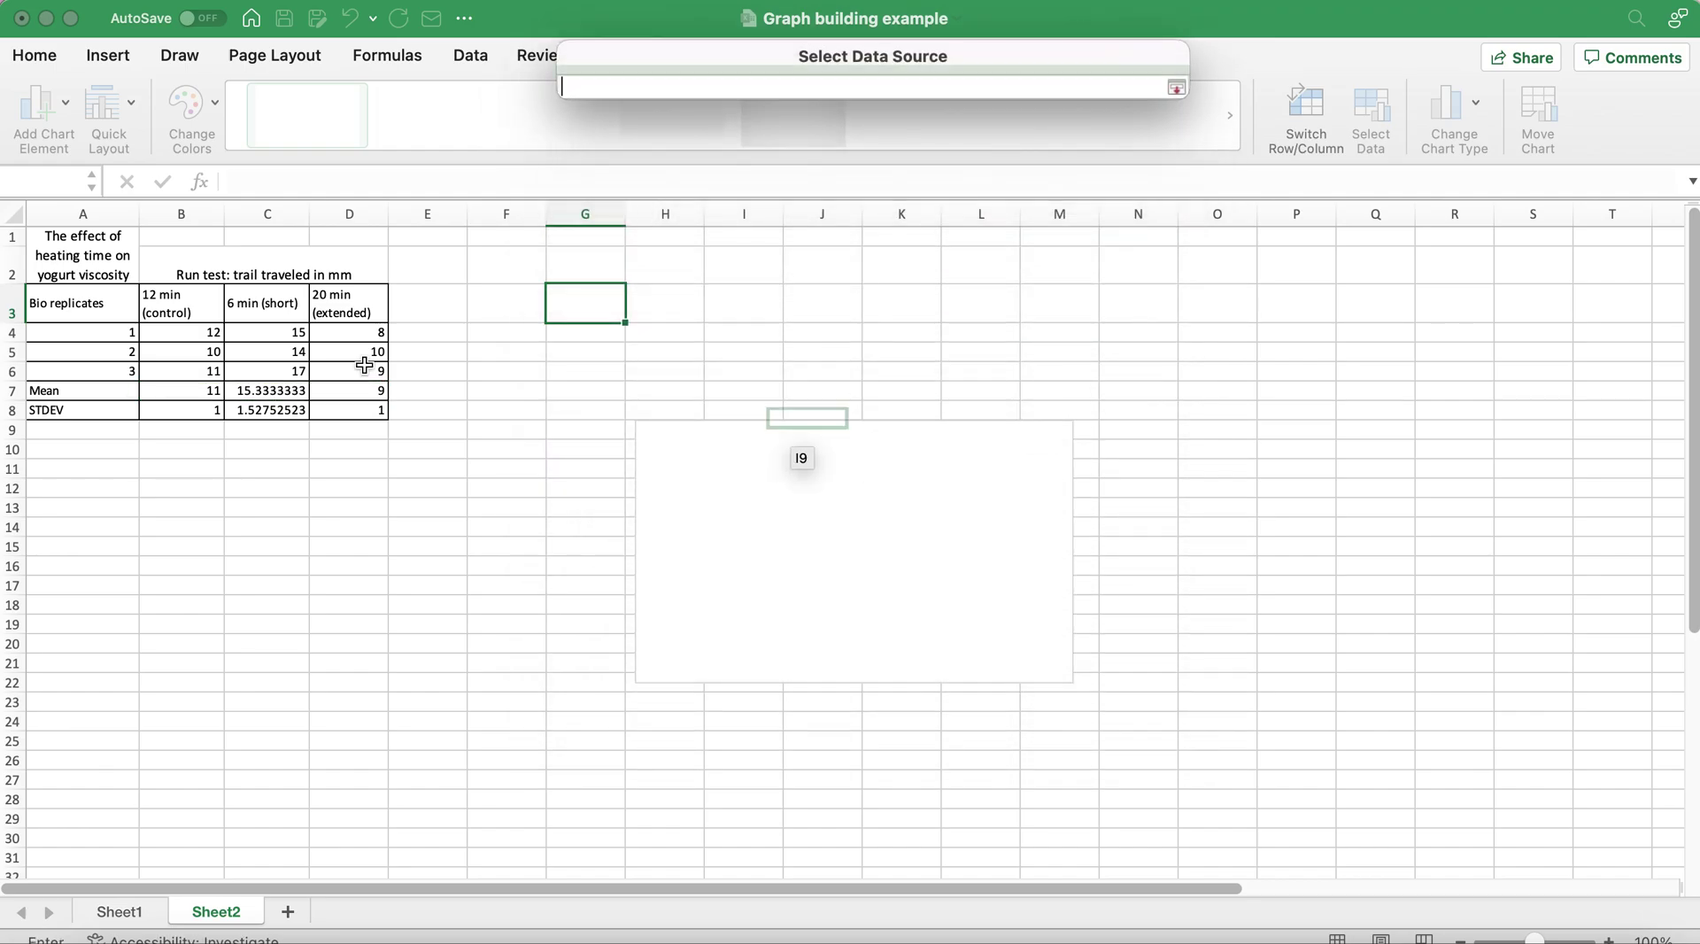
click(77, 270)
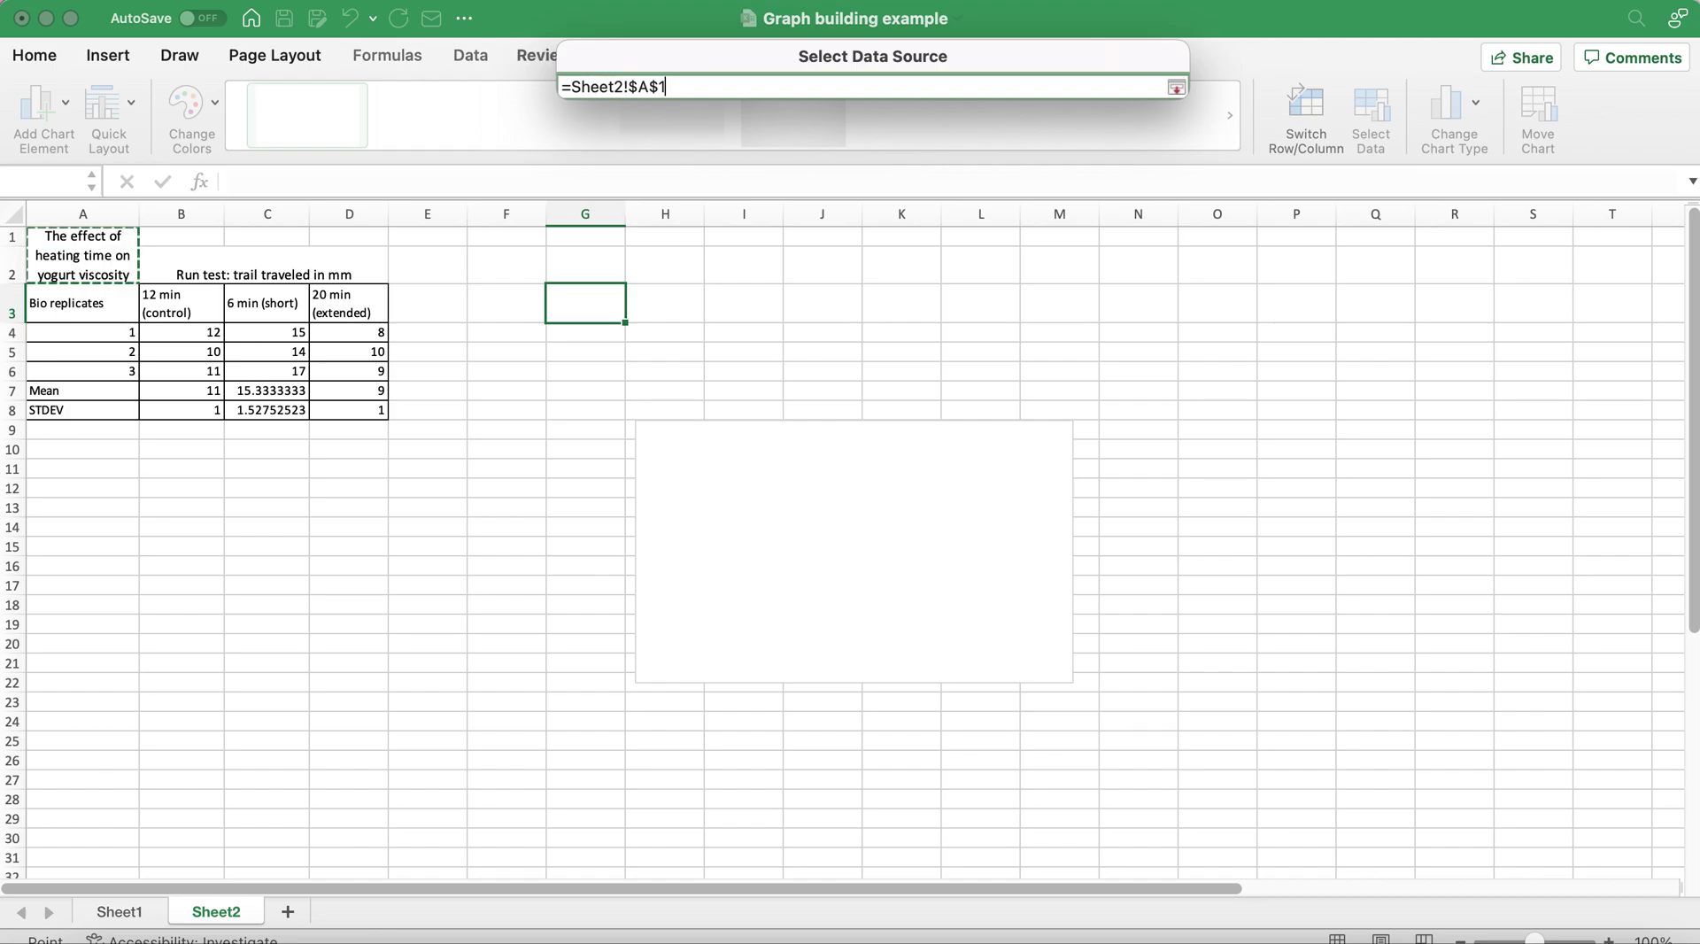
click(1177, 87)
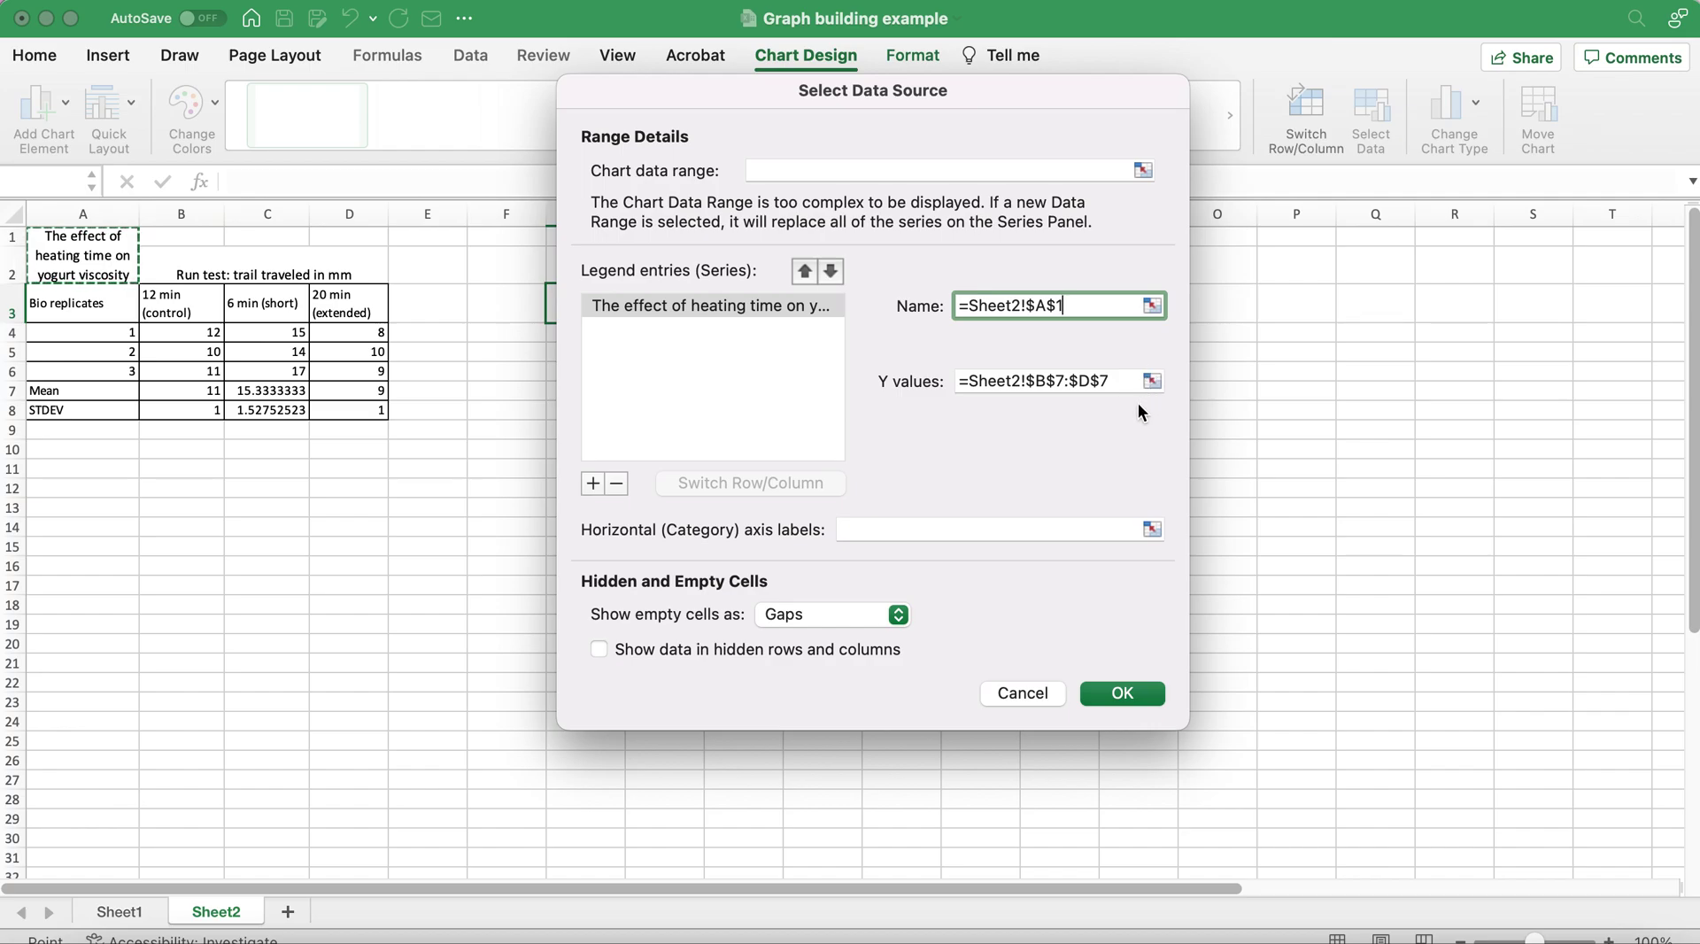
Step: Use the heating-time headings in B3:D3 as the horizontal axis labels and apply the data source settings
click(1150, 529)
drag(177, 305, 337, 317)
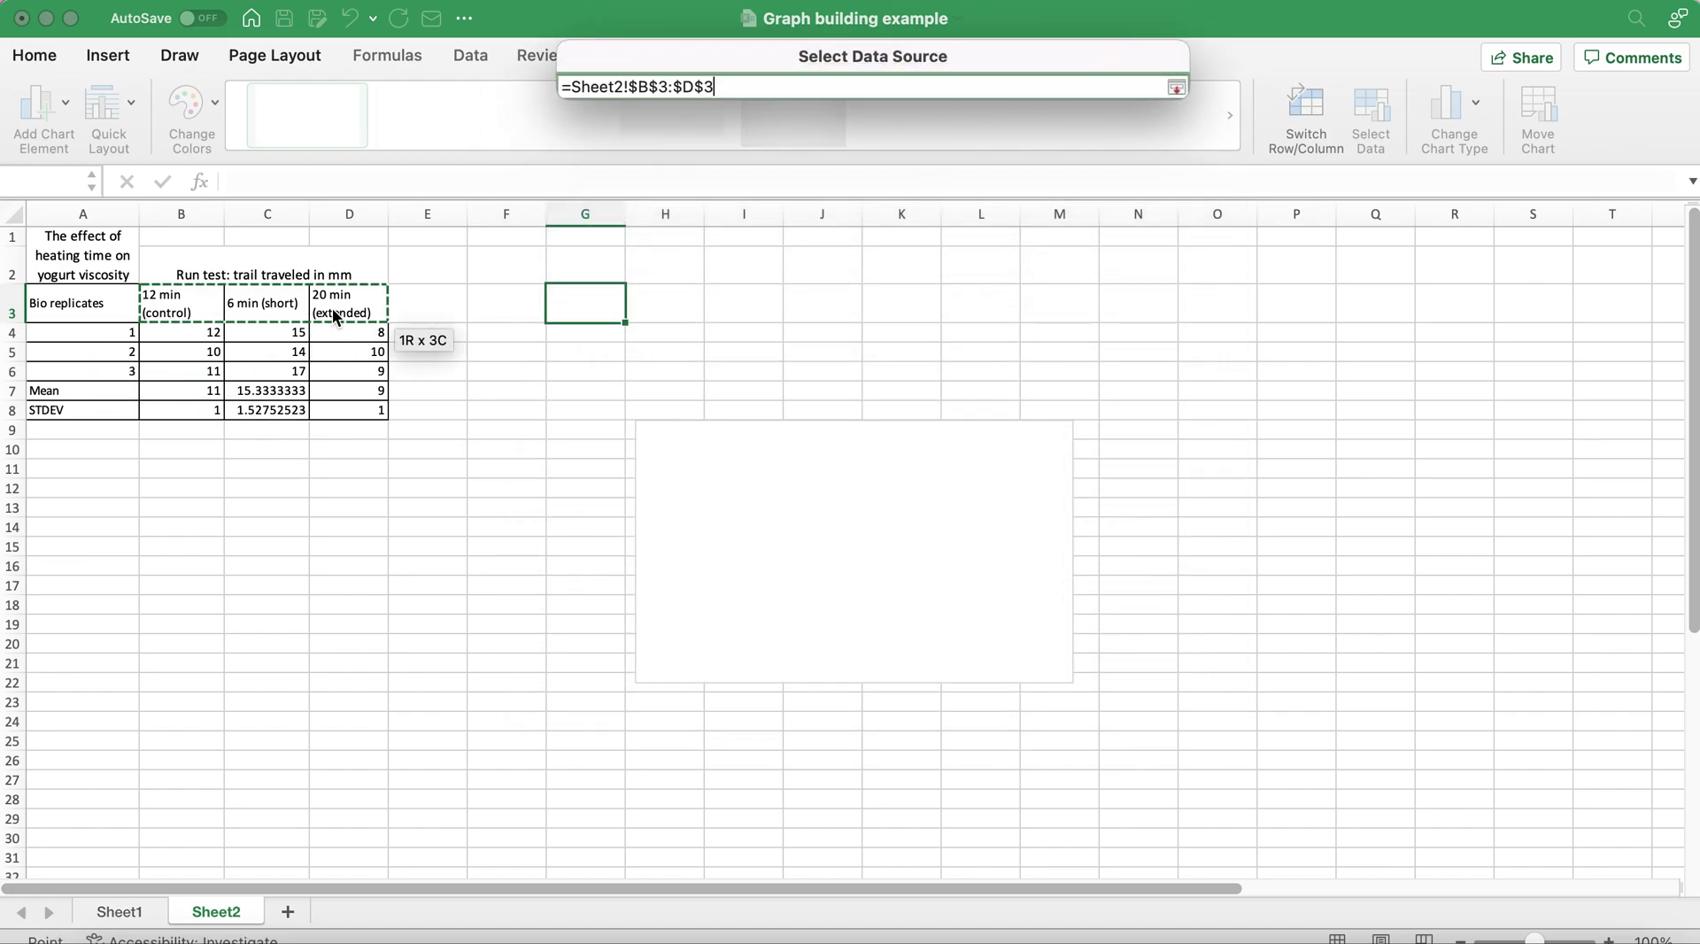
click(1176, 87)
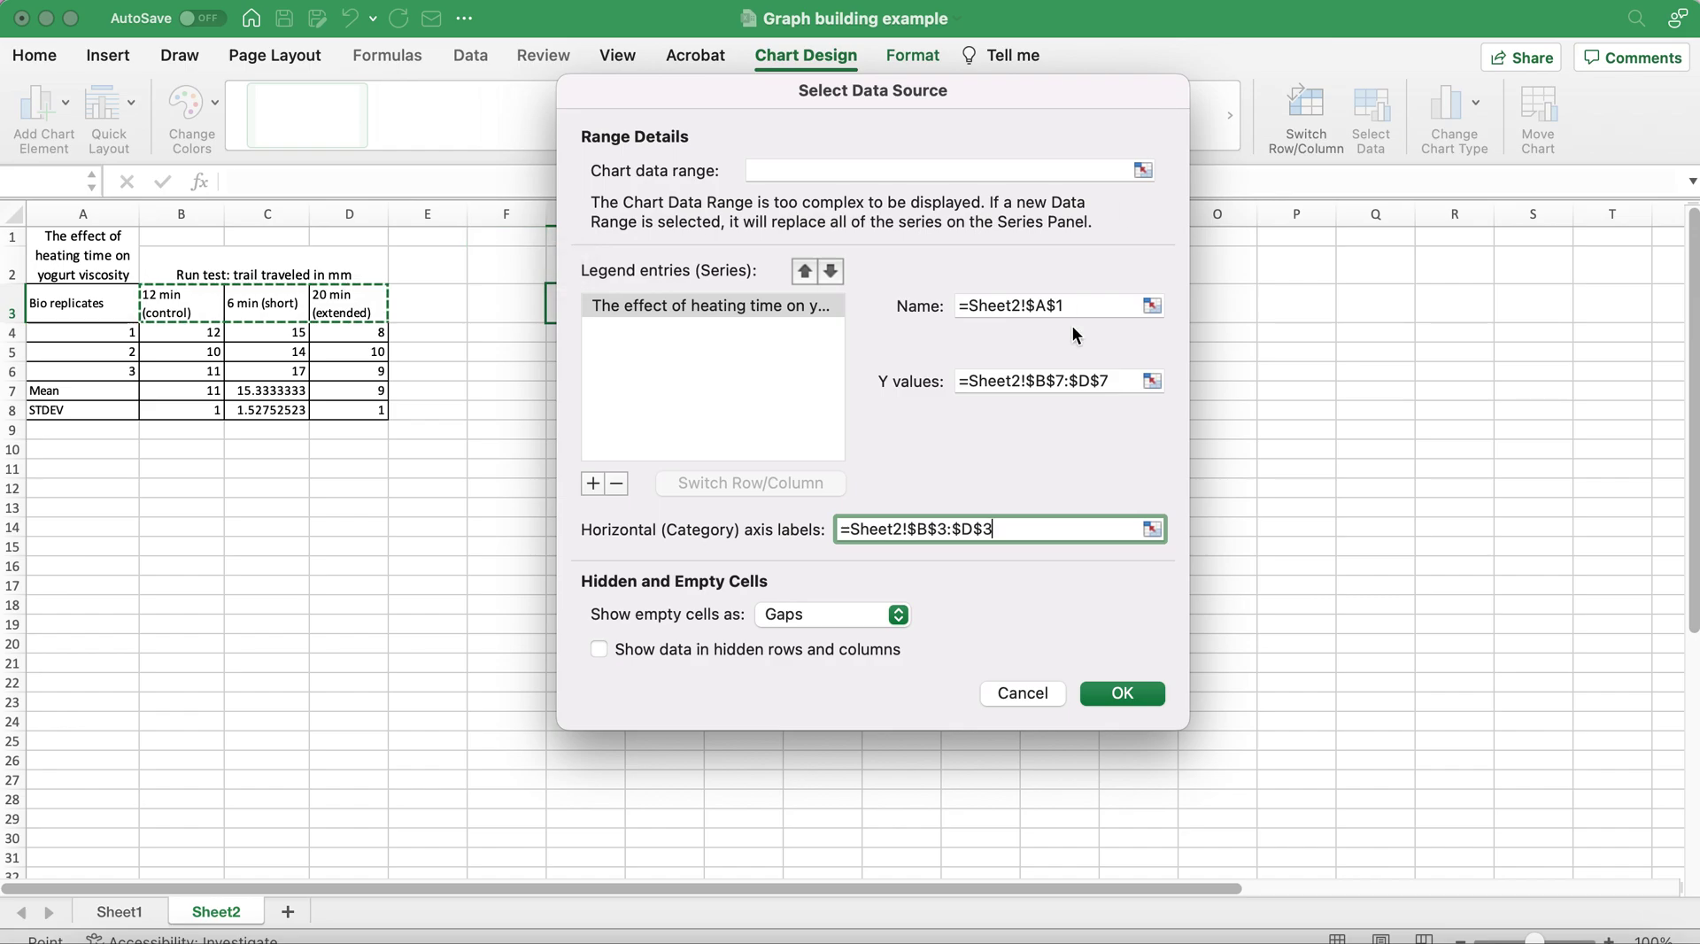
click(1112, 693)
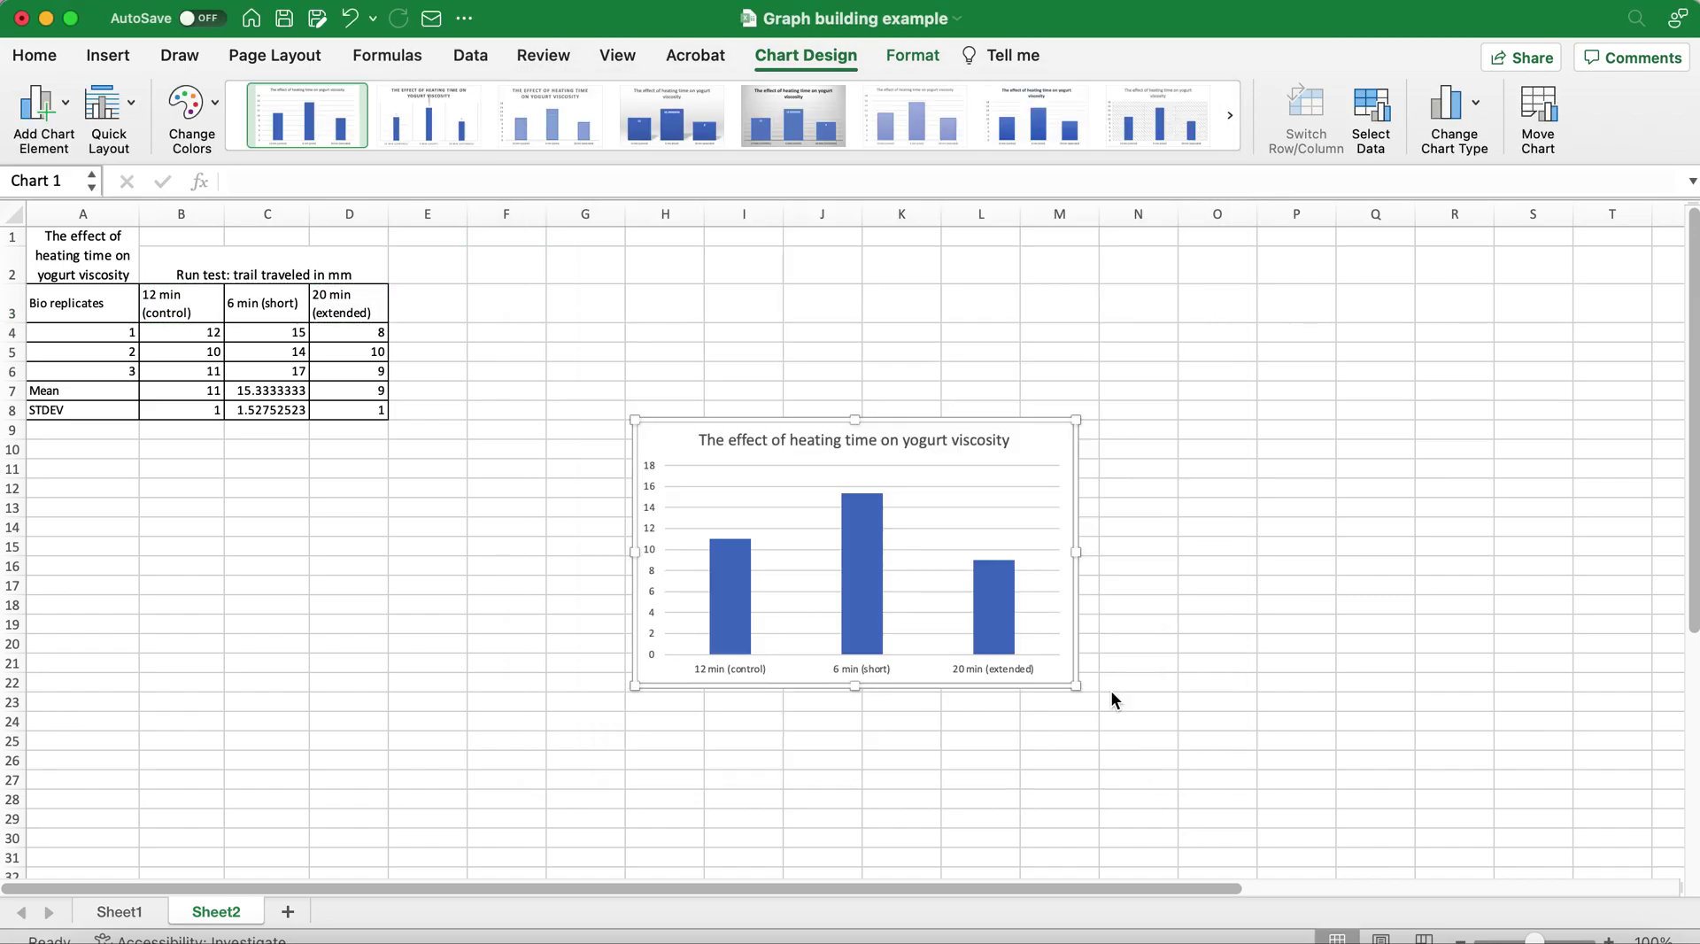
Step: Delete the horizontal gridlines from the column chart
click(995, 486)
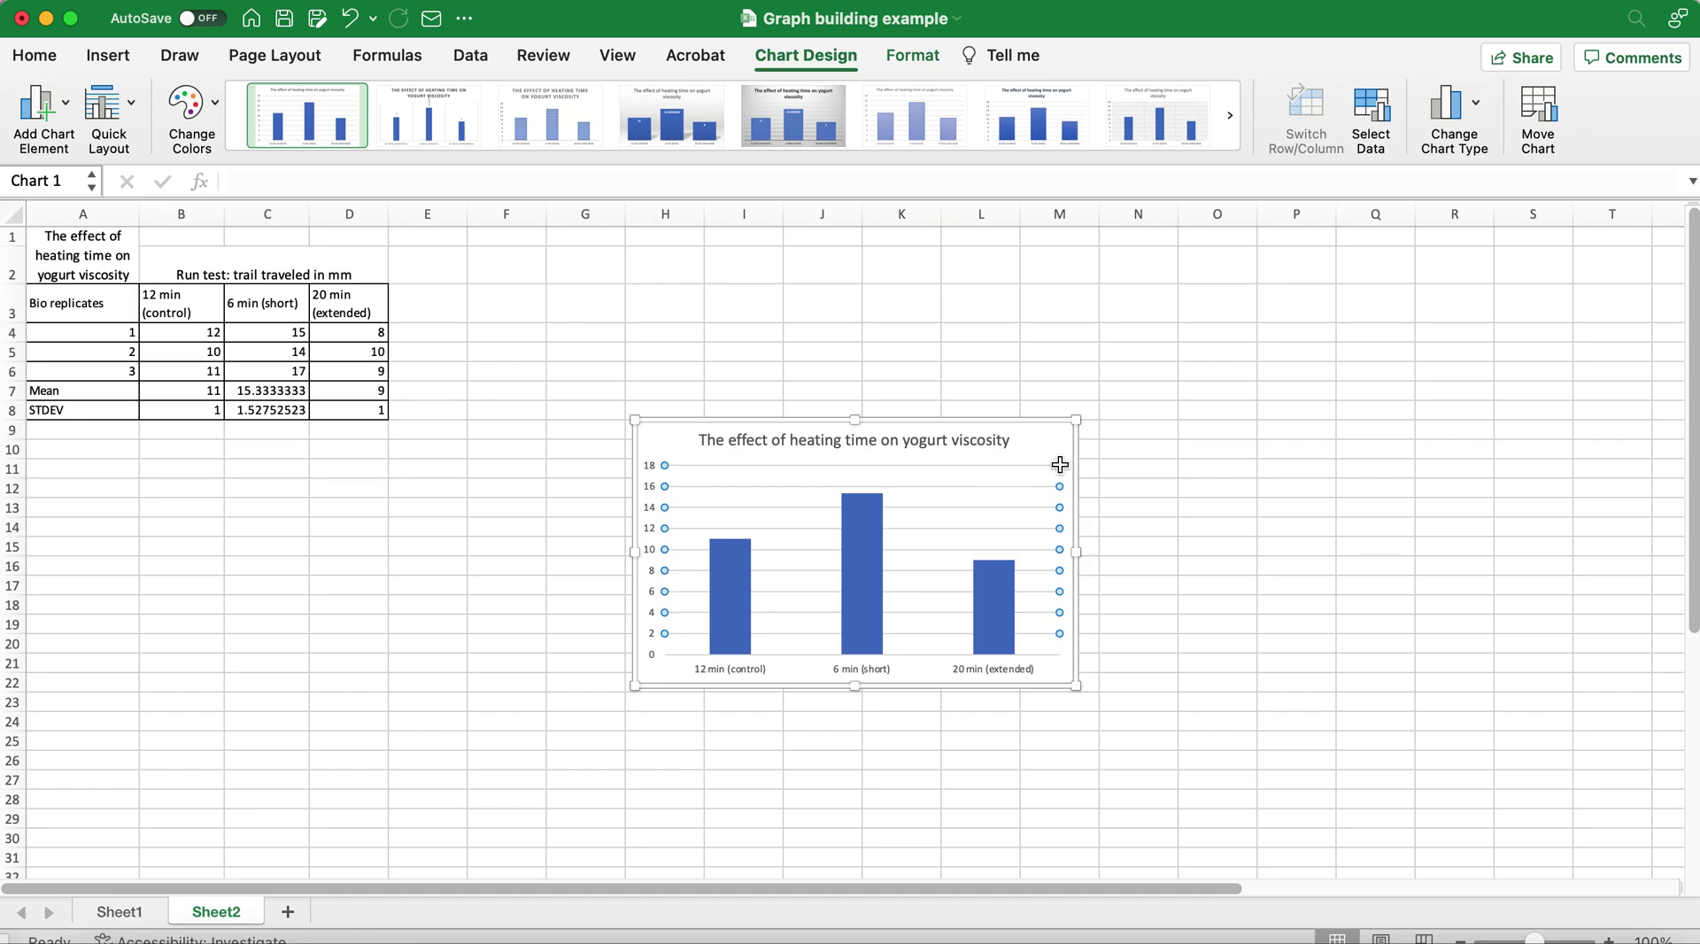
key(Delete)
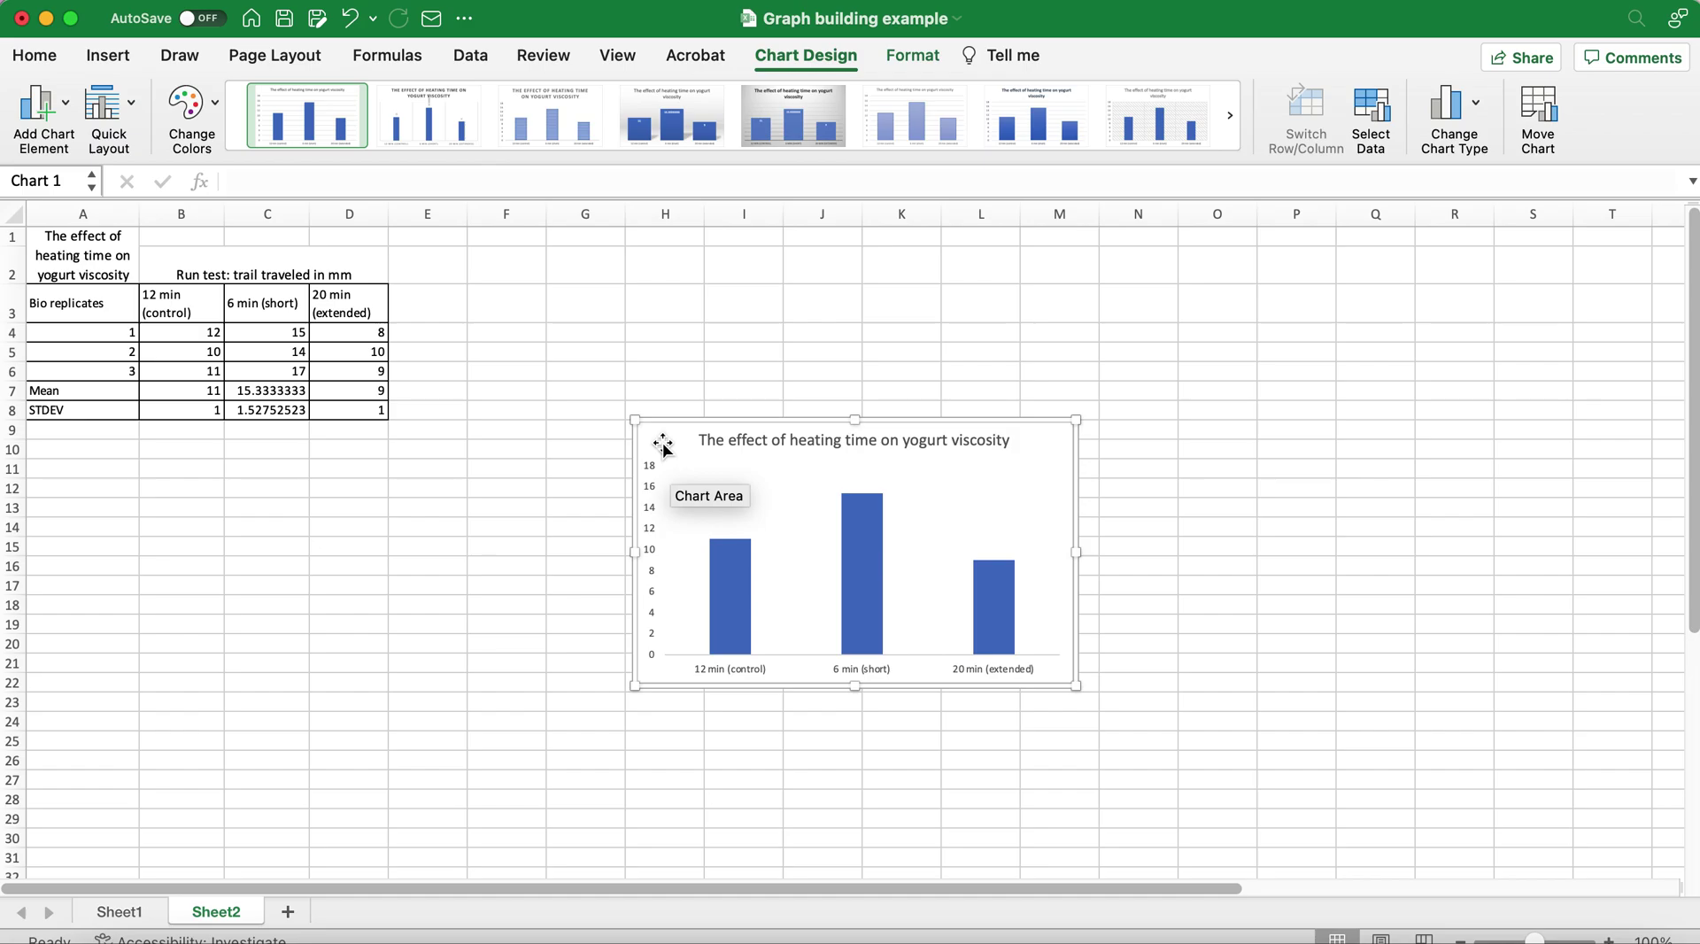
Step: Add vertical error bars to the columns and open their custom error amount for editing
click(55, 108)
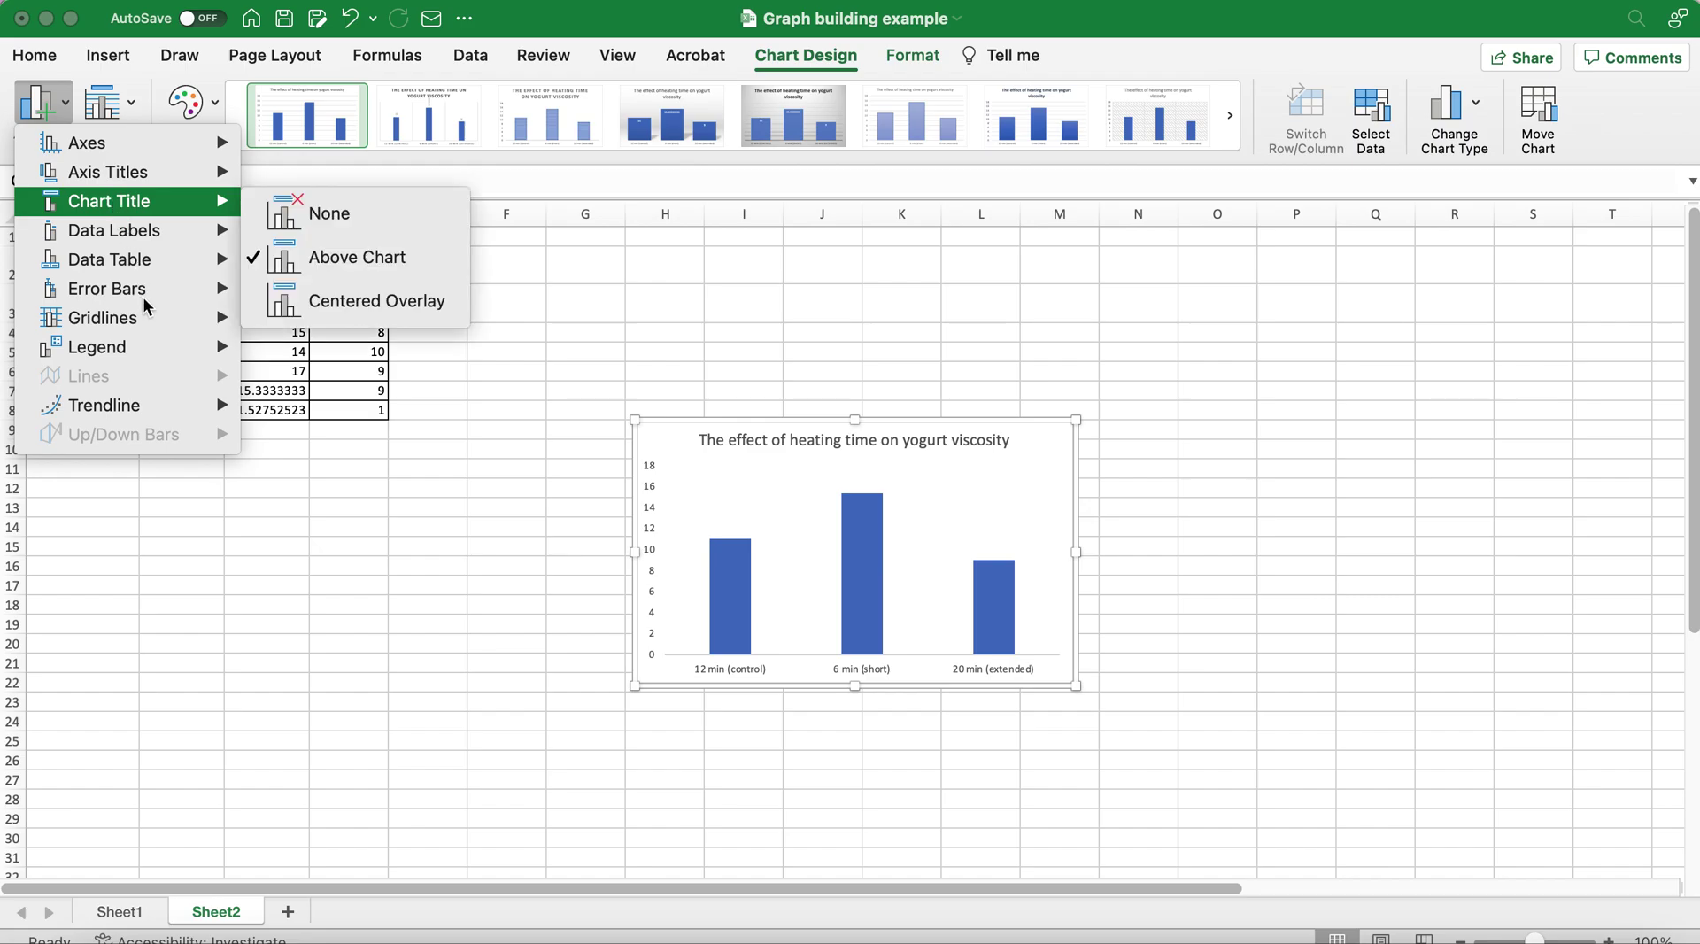
mouse_move(143, 298)
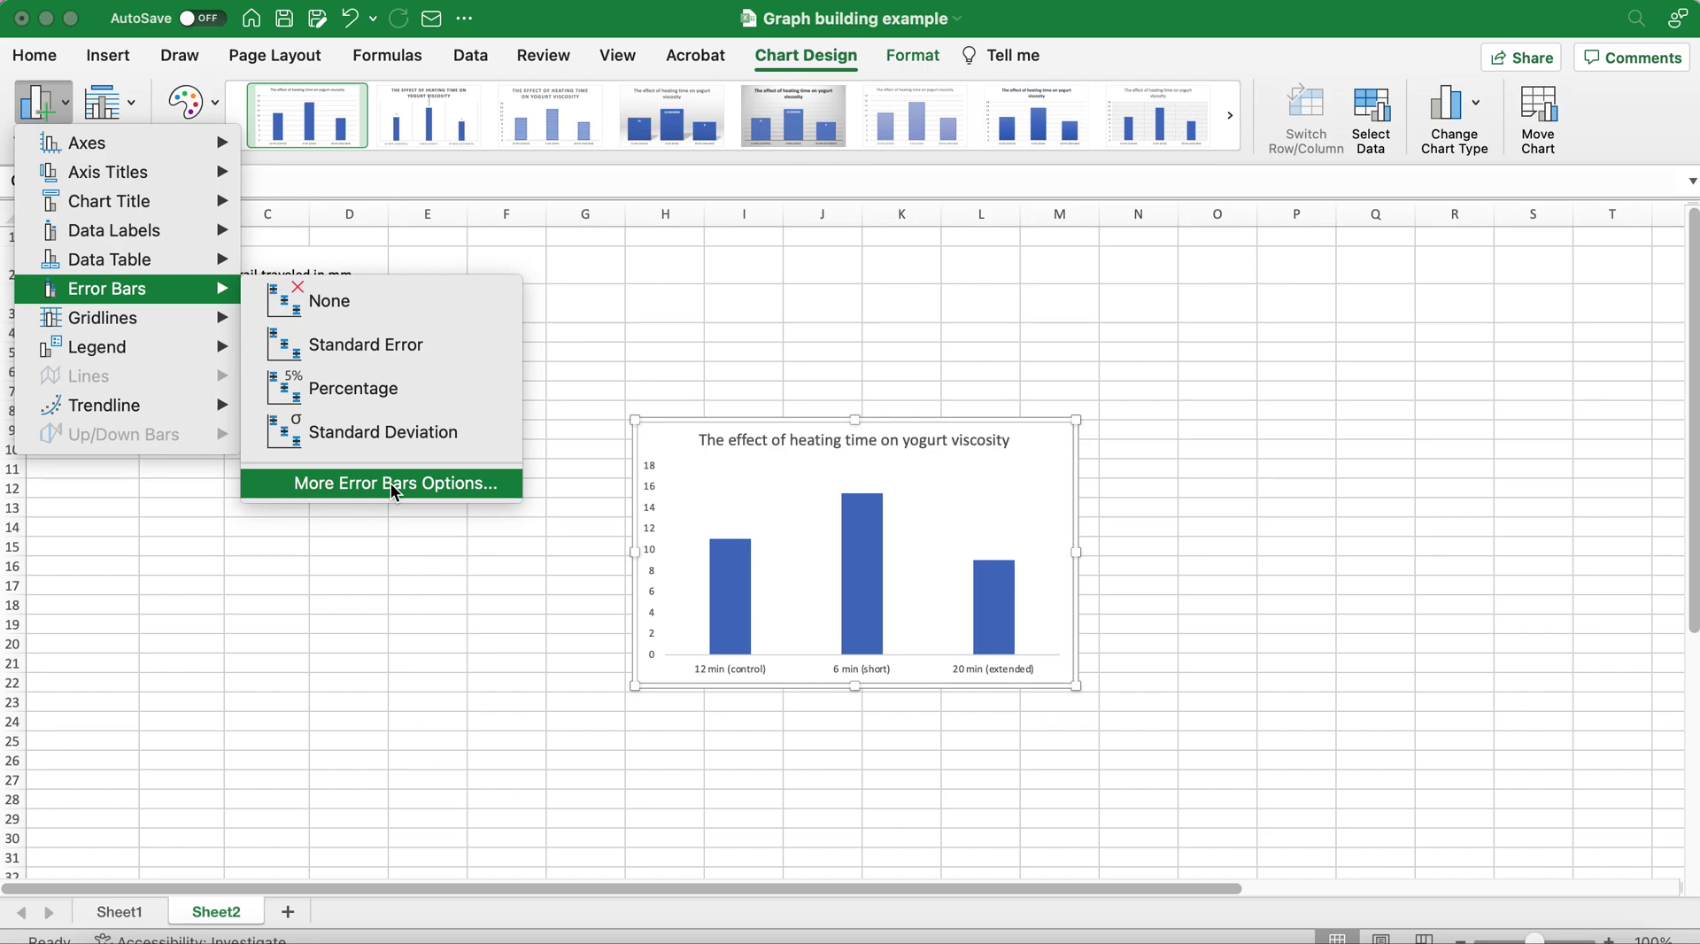
click(390, 482)
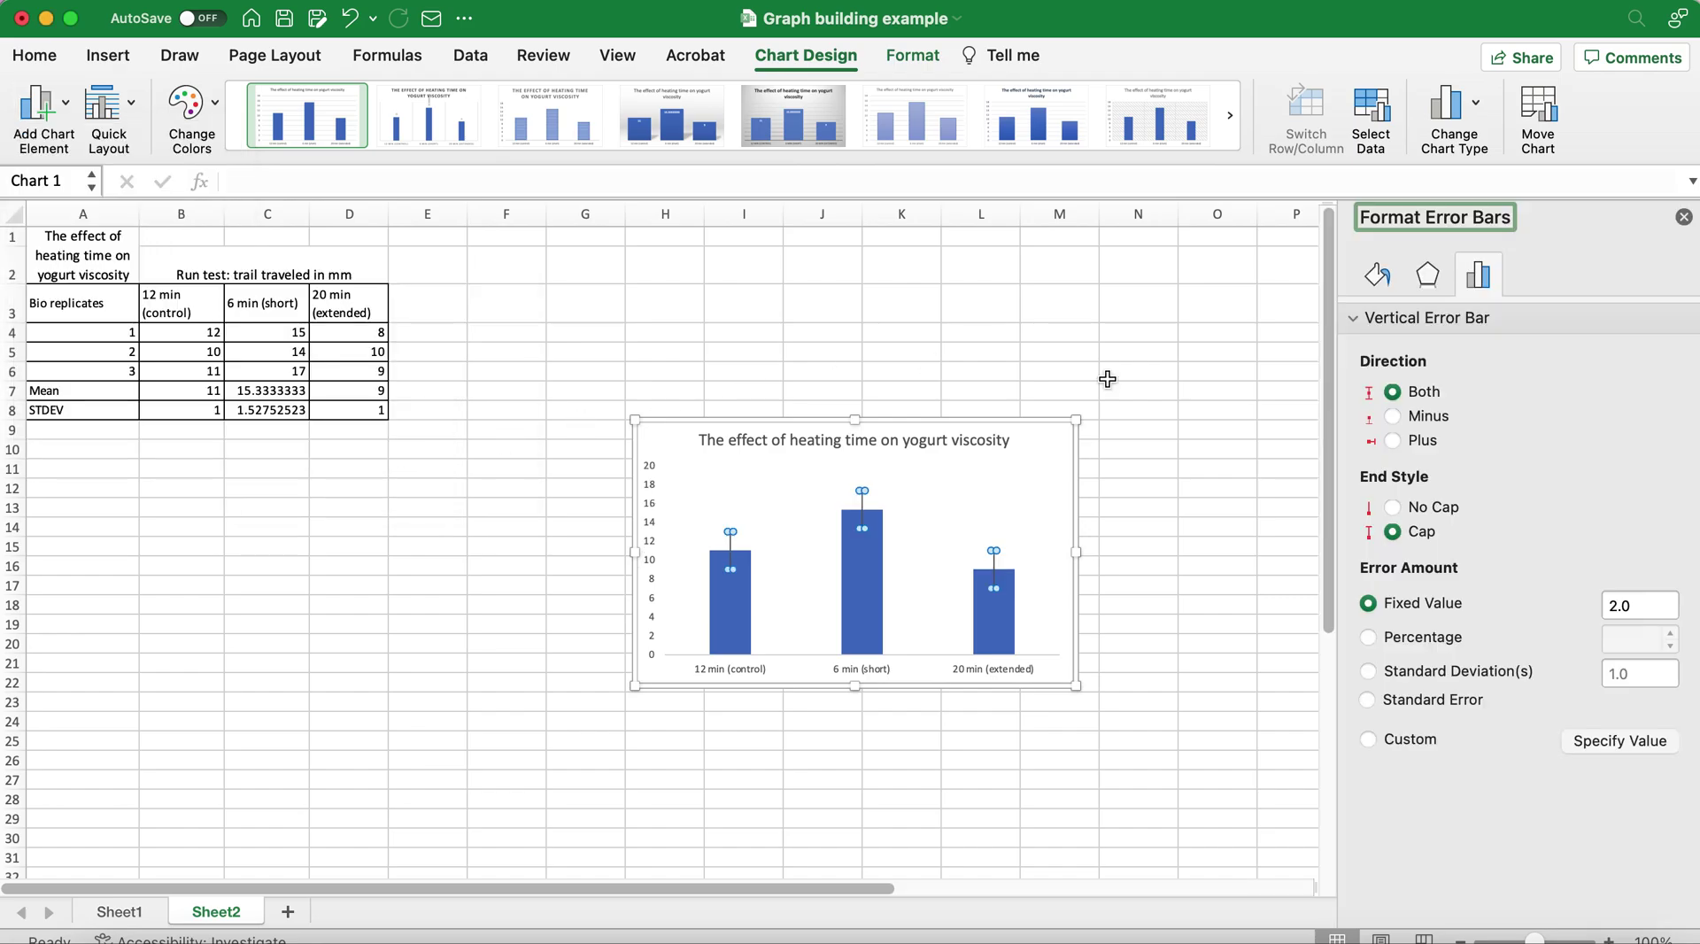
click(1368, 739)
click(1607, 741)
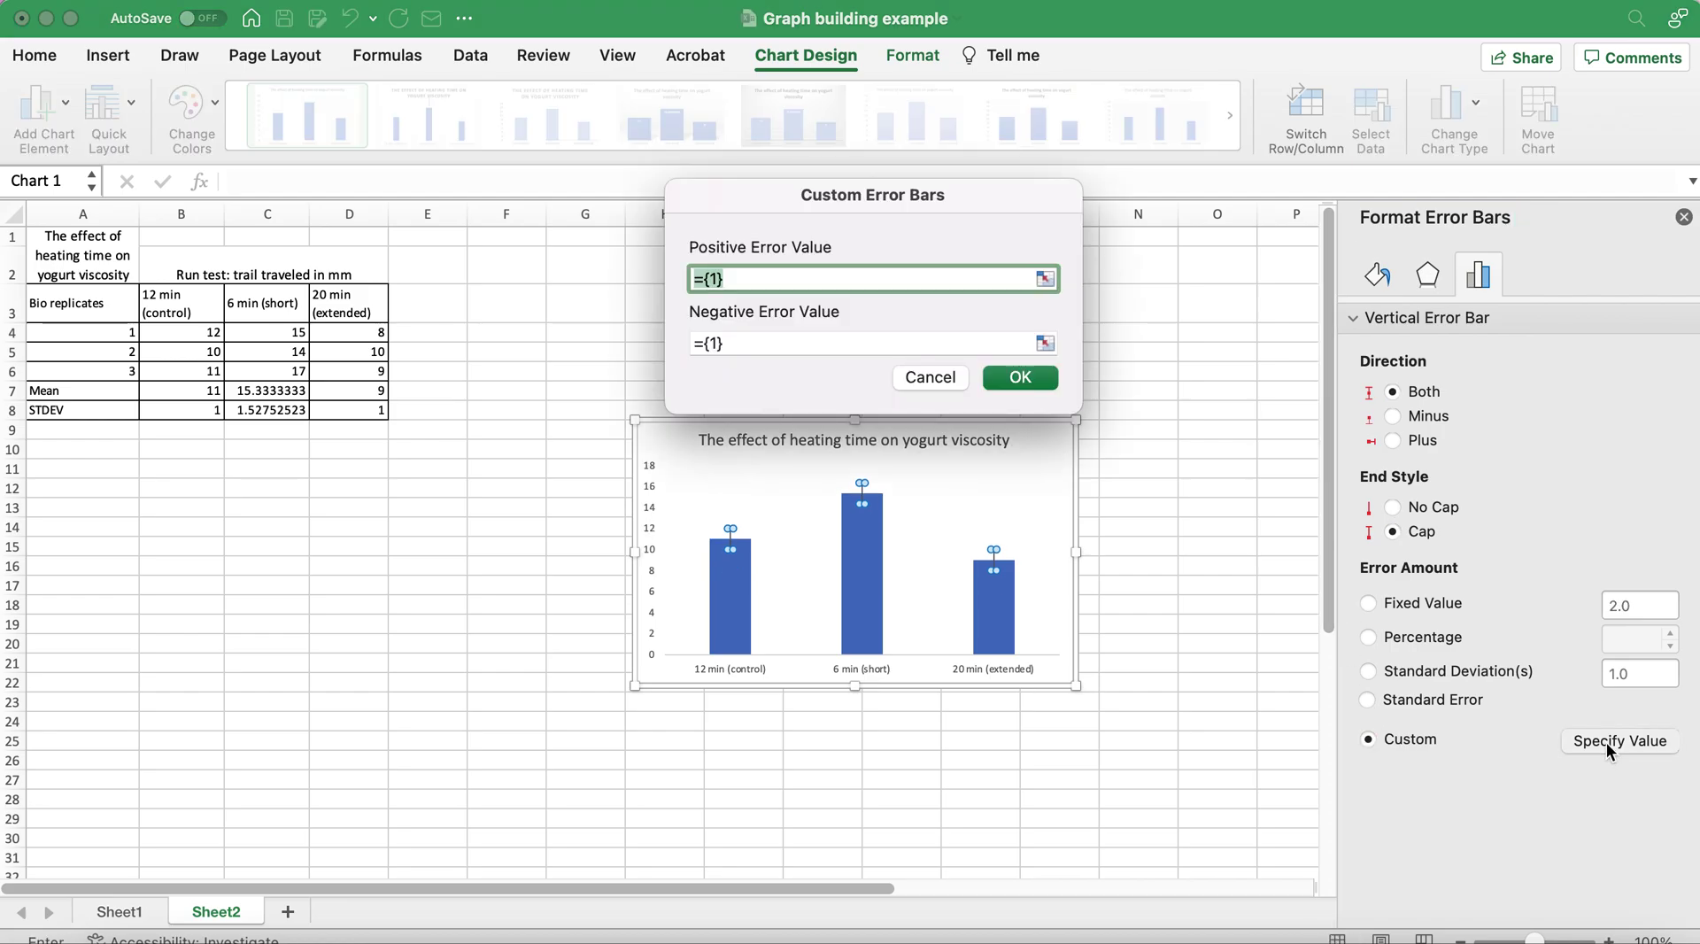
Step: Set both the positive and negative custom error values to the STDEV range B8:D8
click(1044, 278)
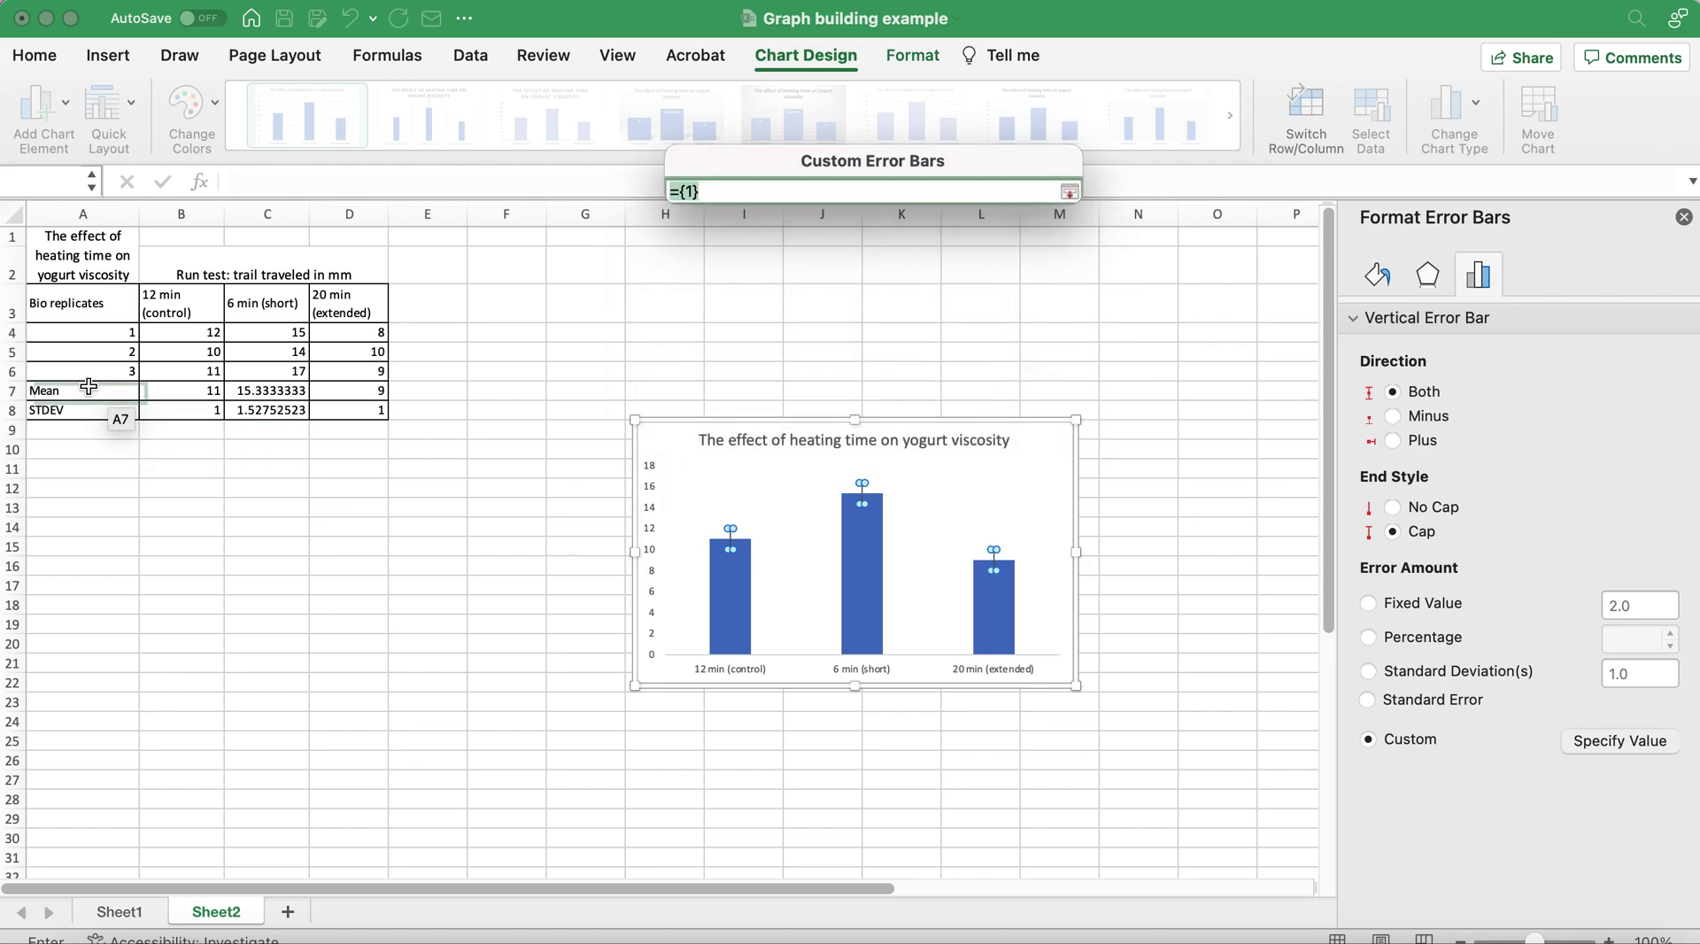
drag(158, 410, 341, 412)
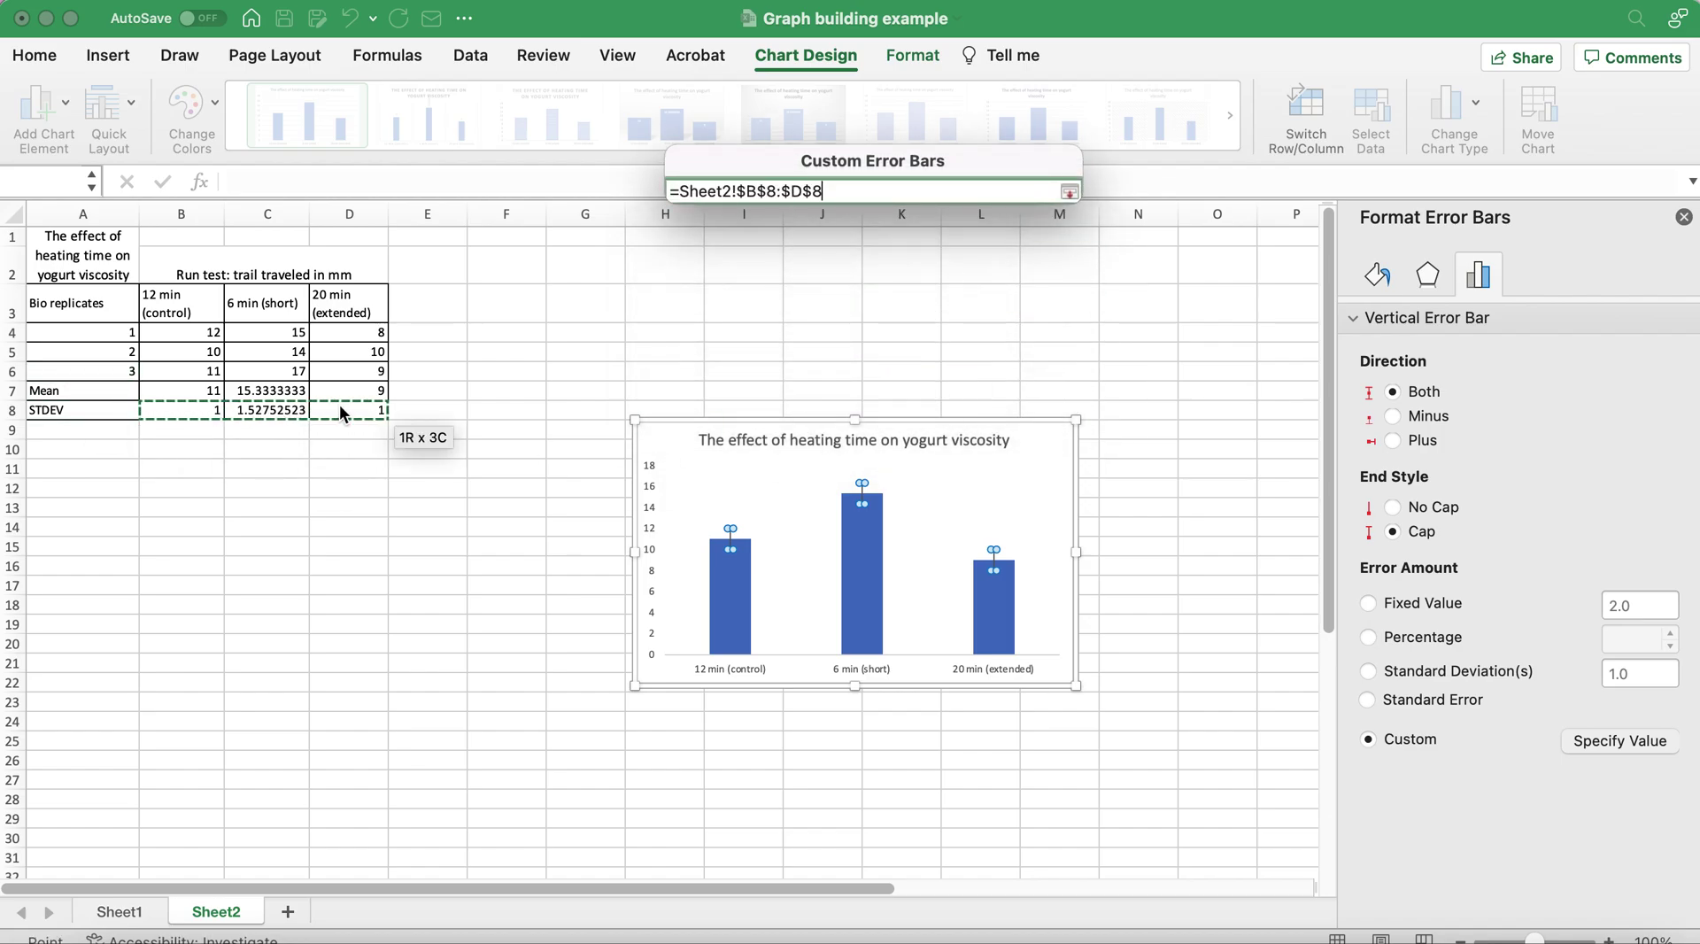
click(1071, 193)
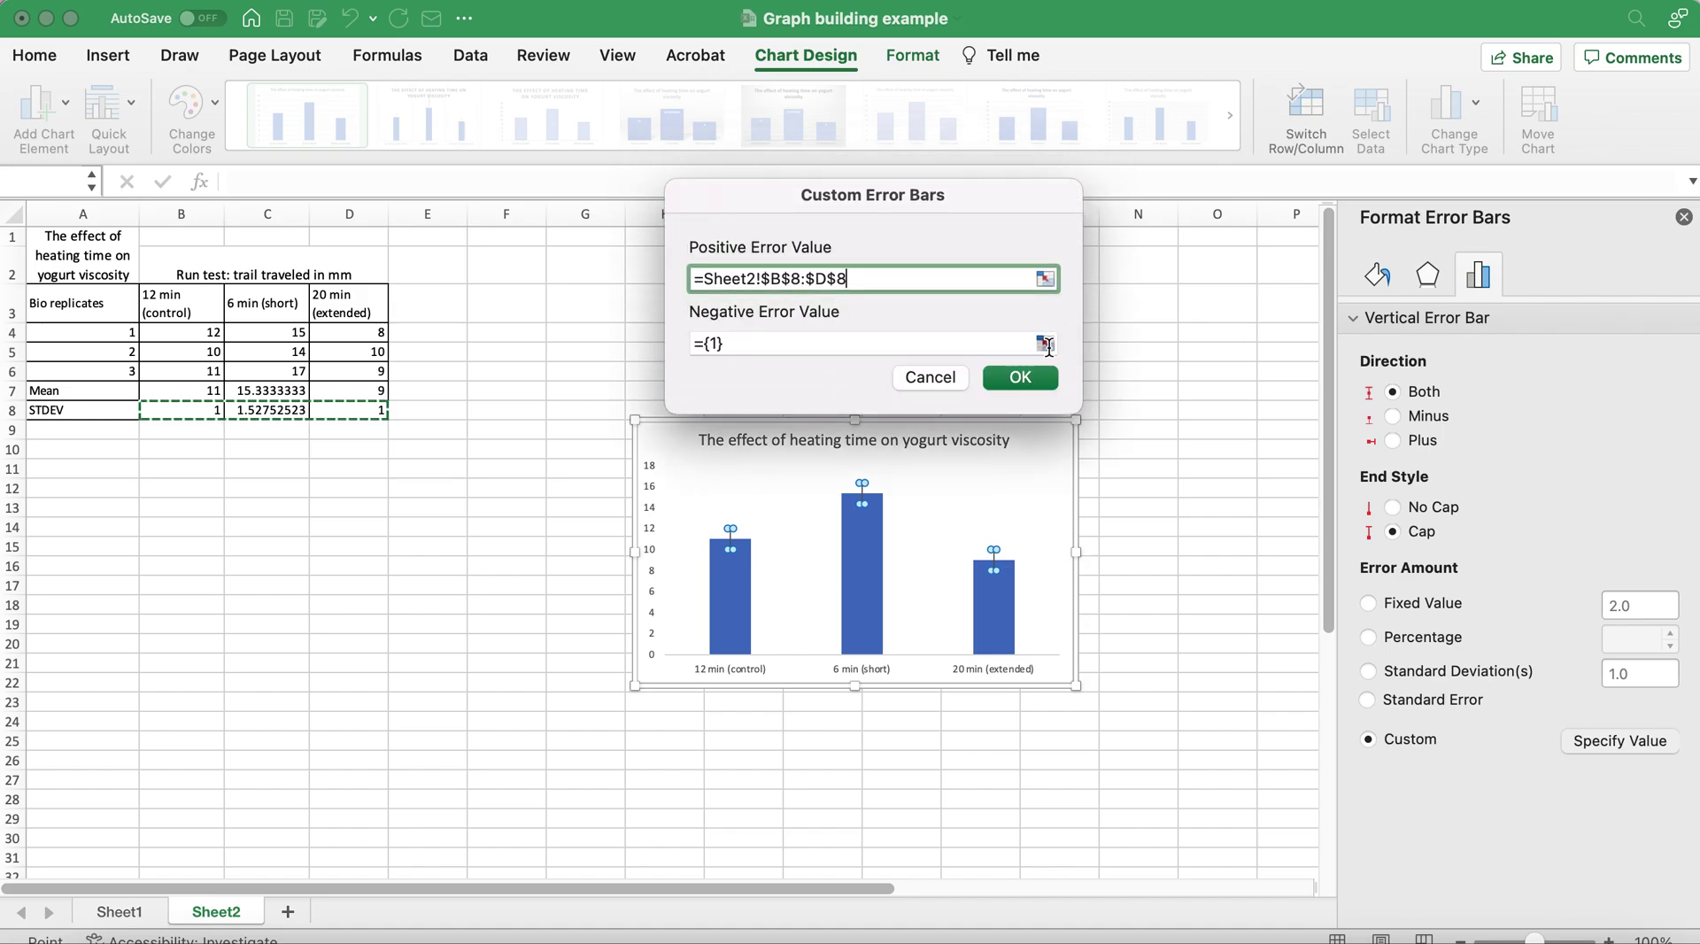
click(1049, 342)
drag(168, 410, 363, 412)
click(1069, 192)
click(1029, 378)
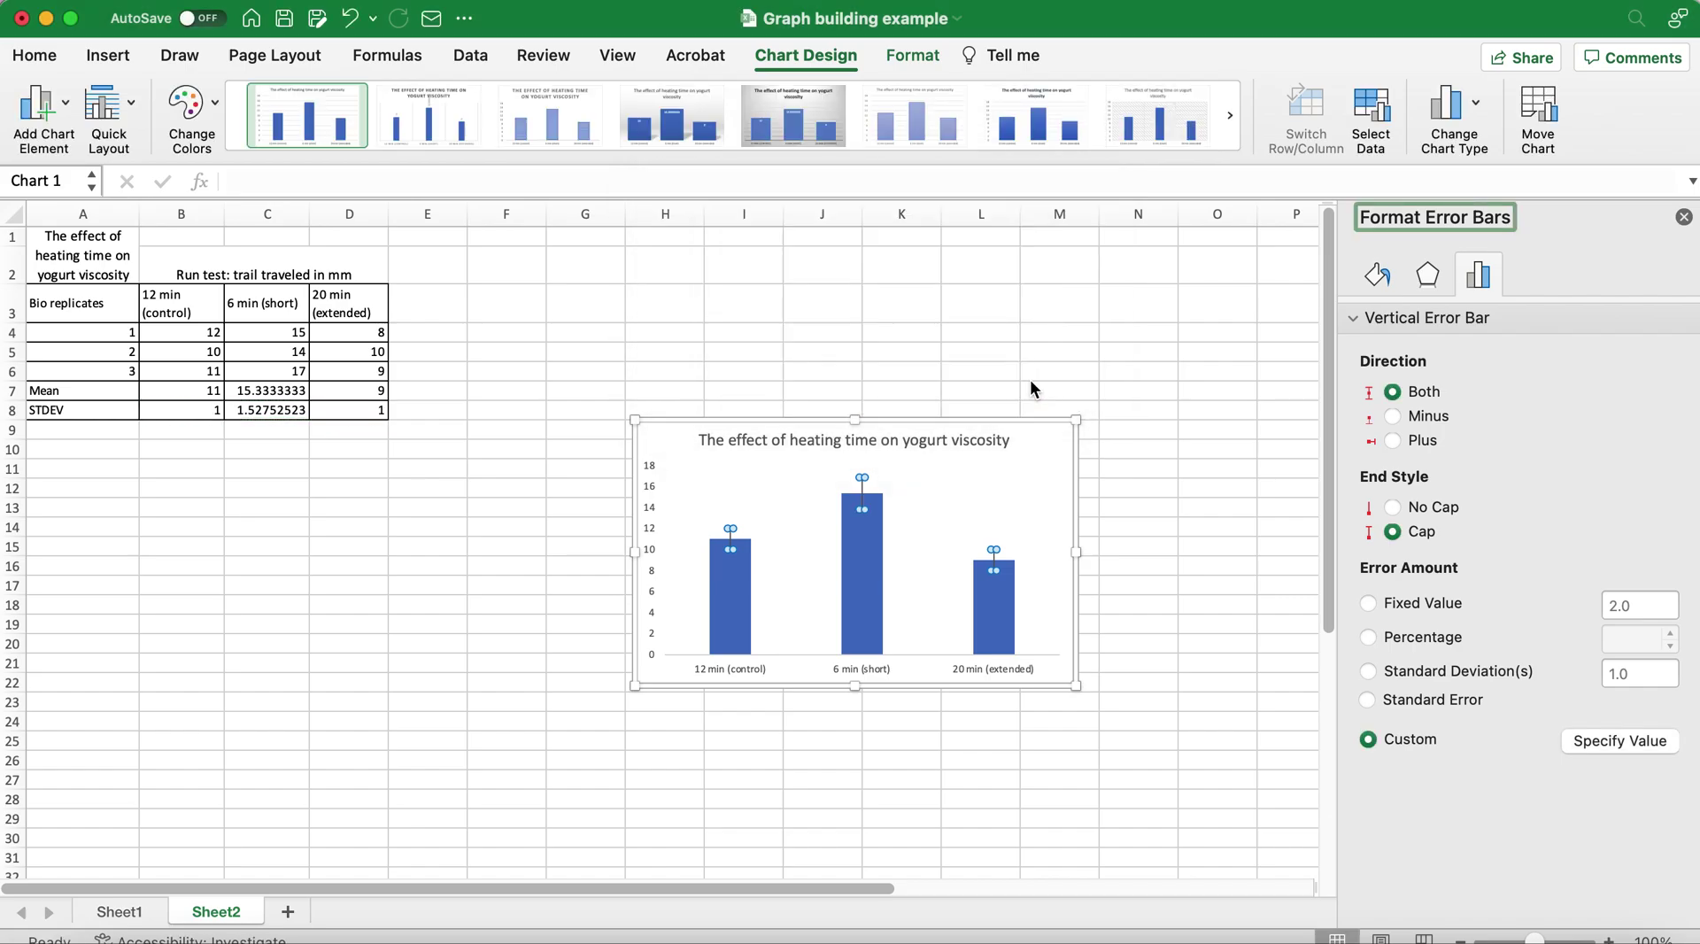
click(1685, 218)
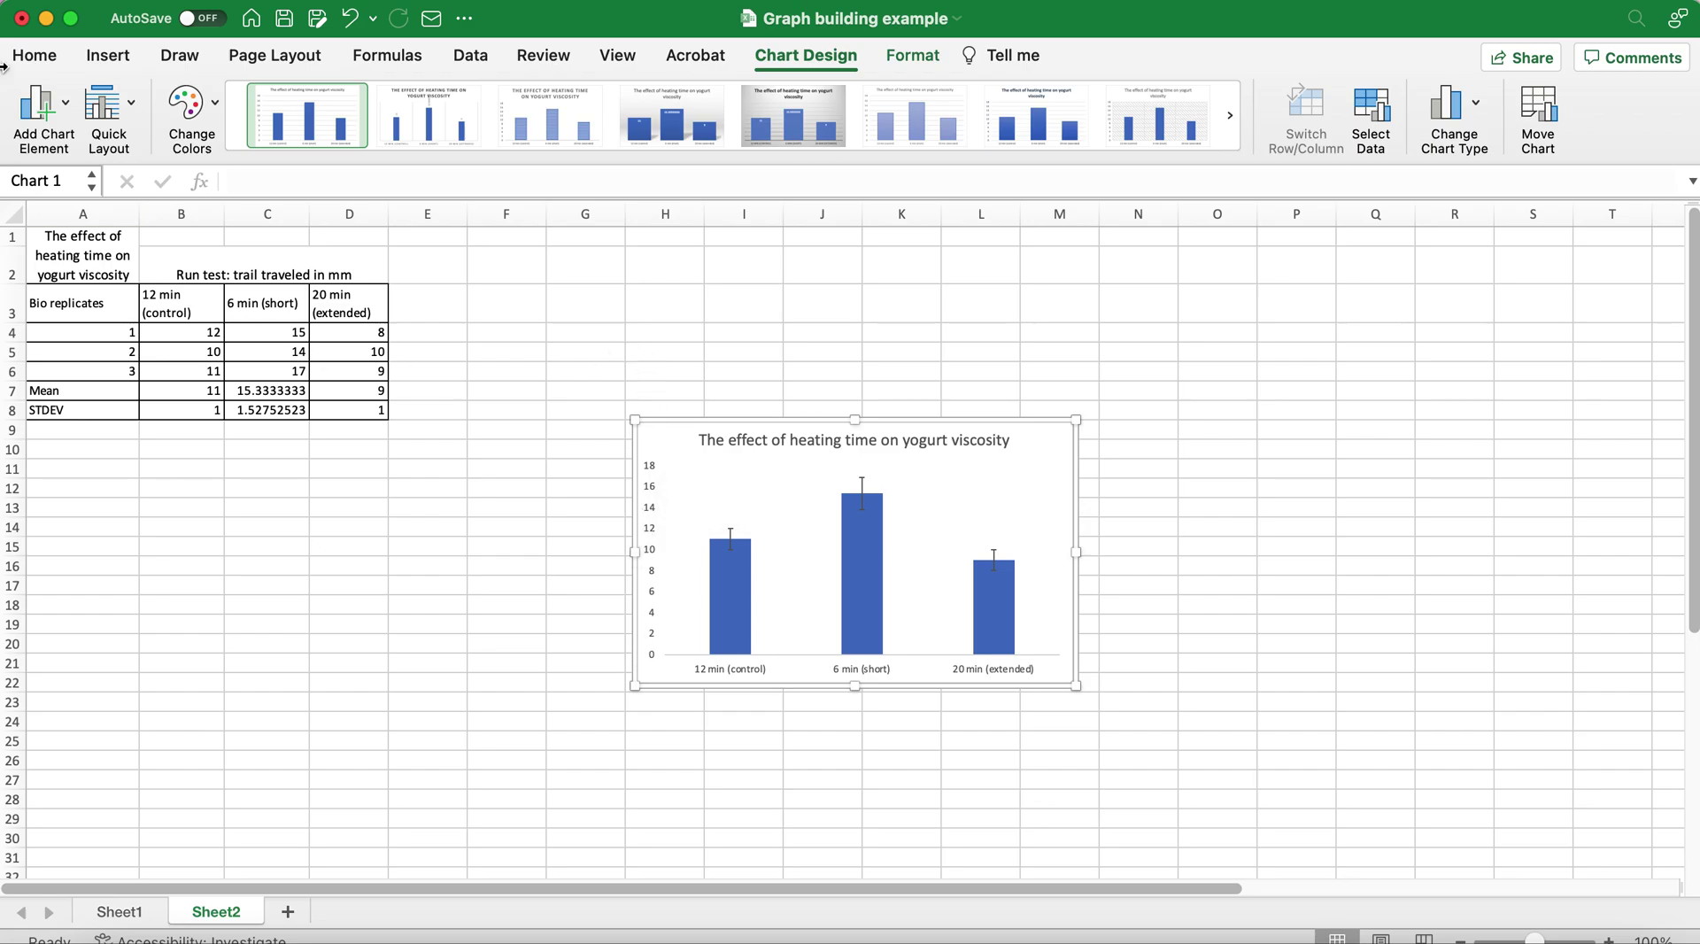
Step: Add a primary vertical axis title to the chart reading "distance traveled, mm"
click(44, 104)
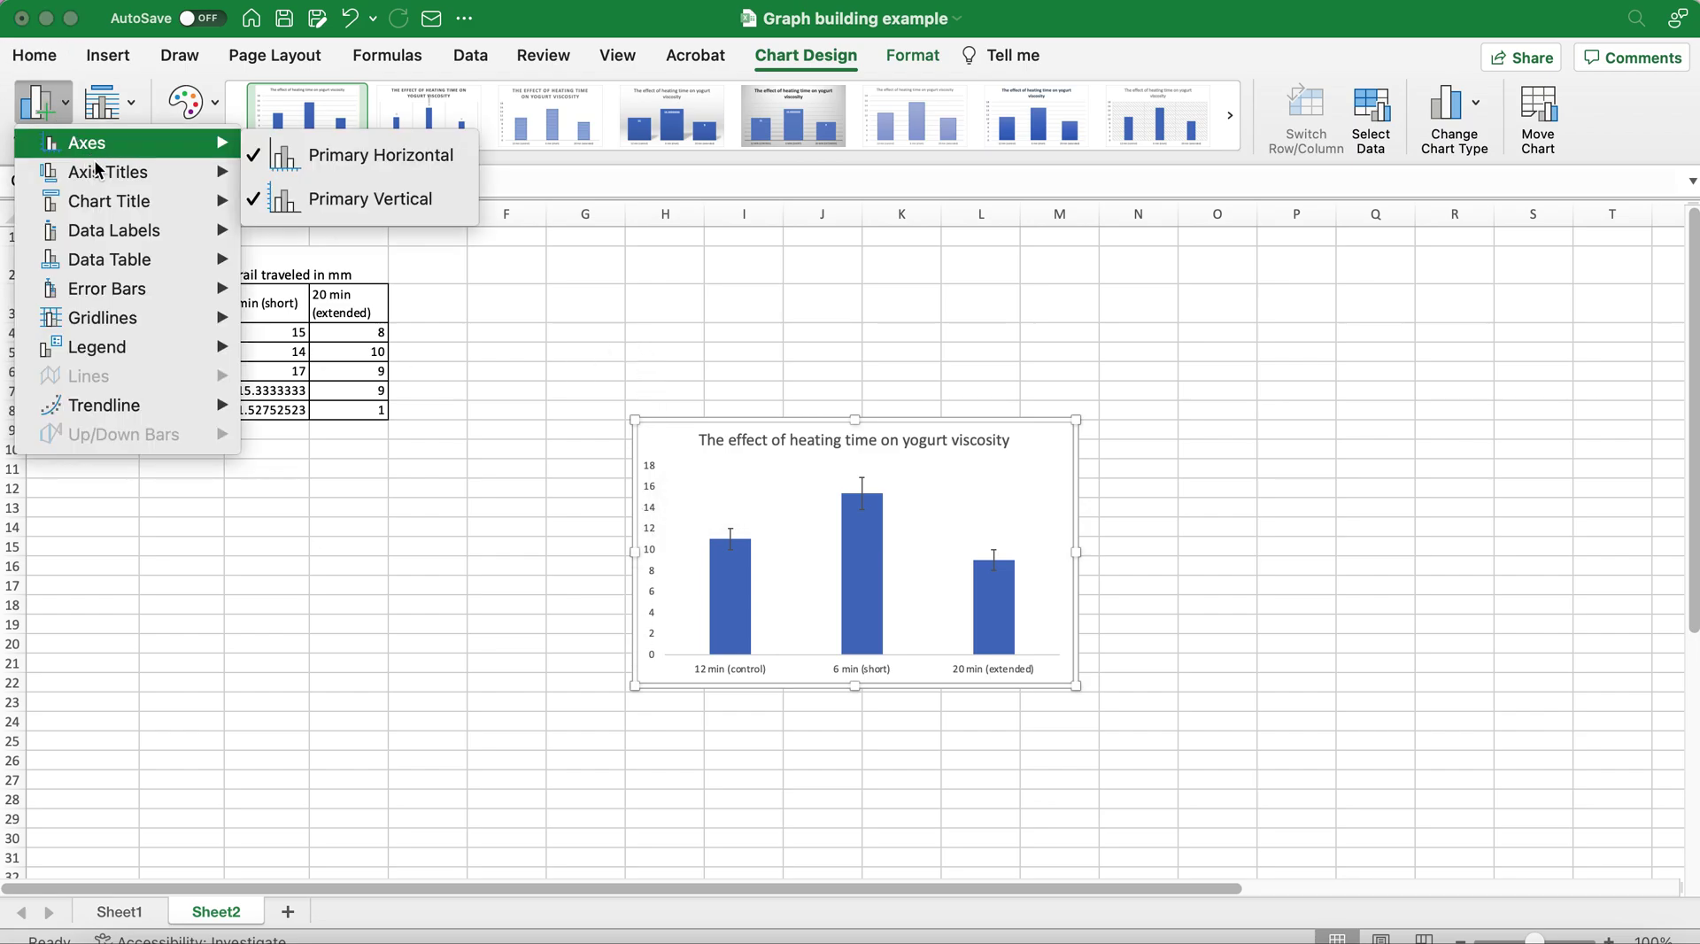
mouse_move(110, 175)
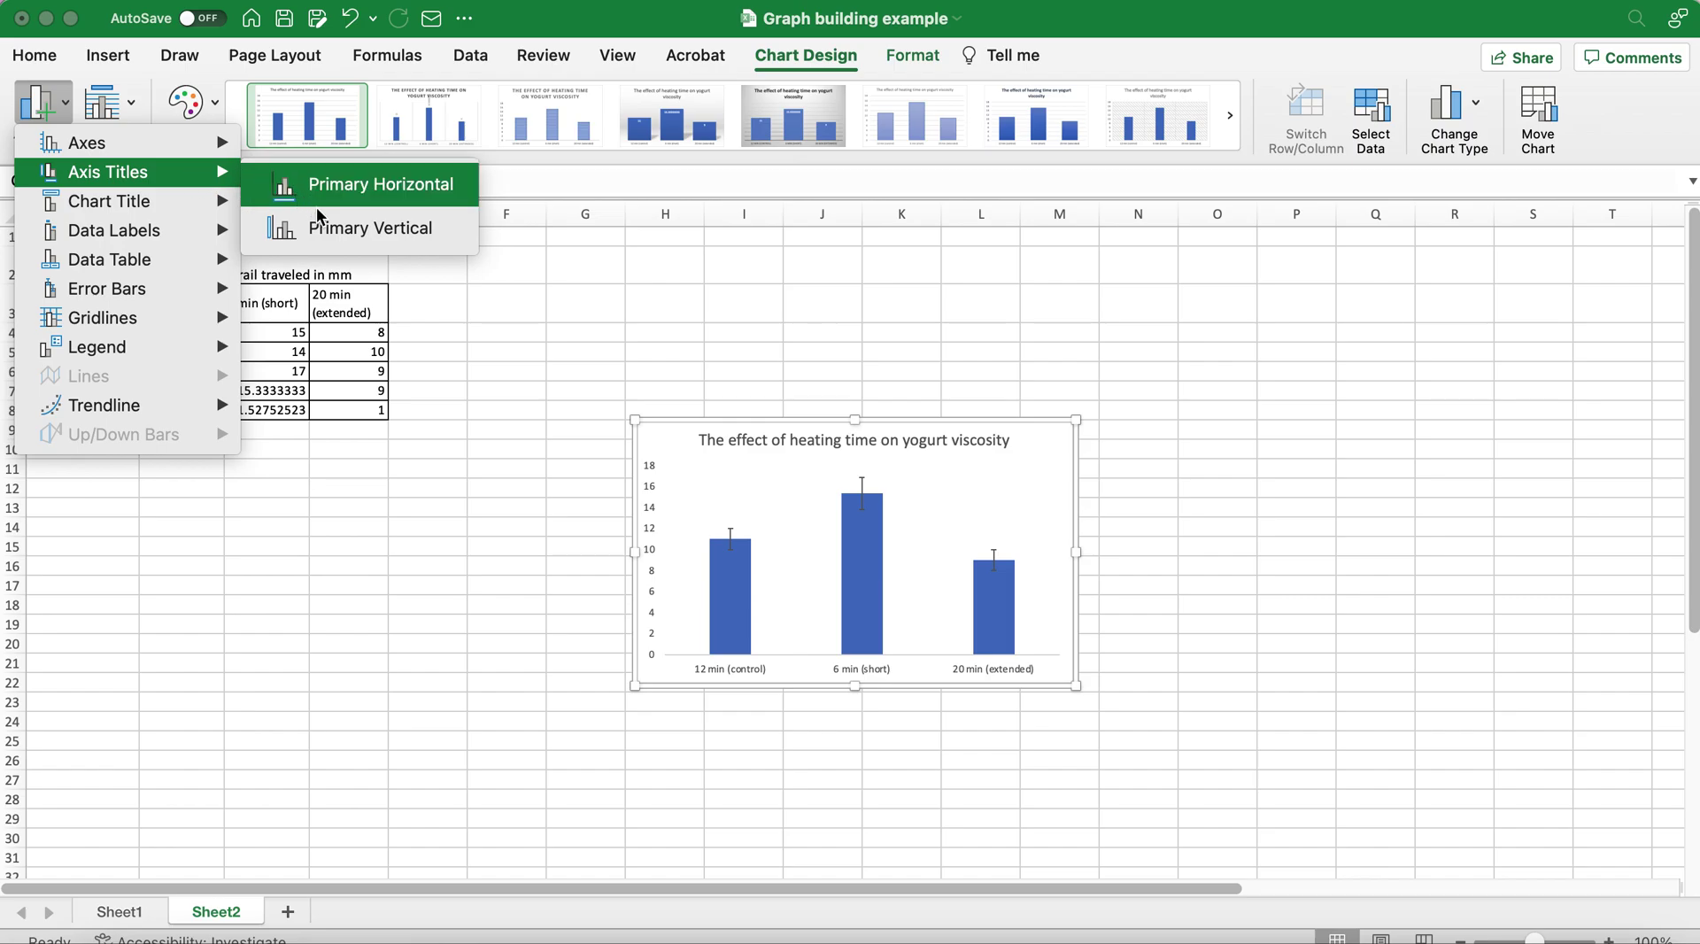
click(348, 230)
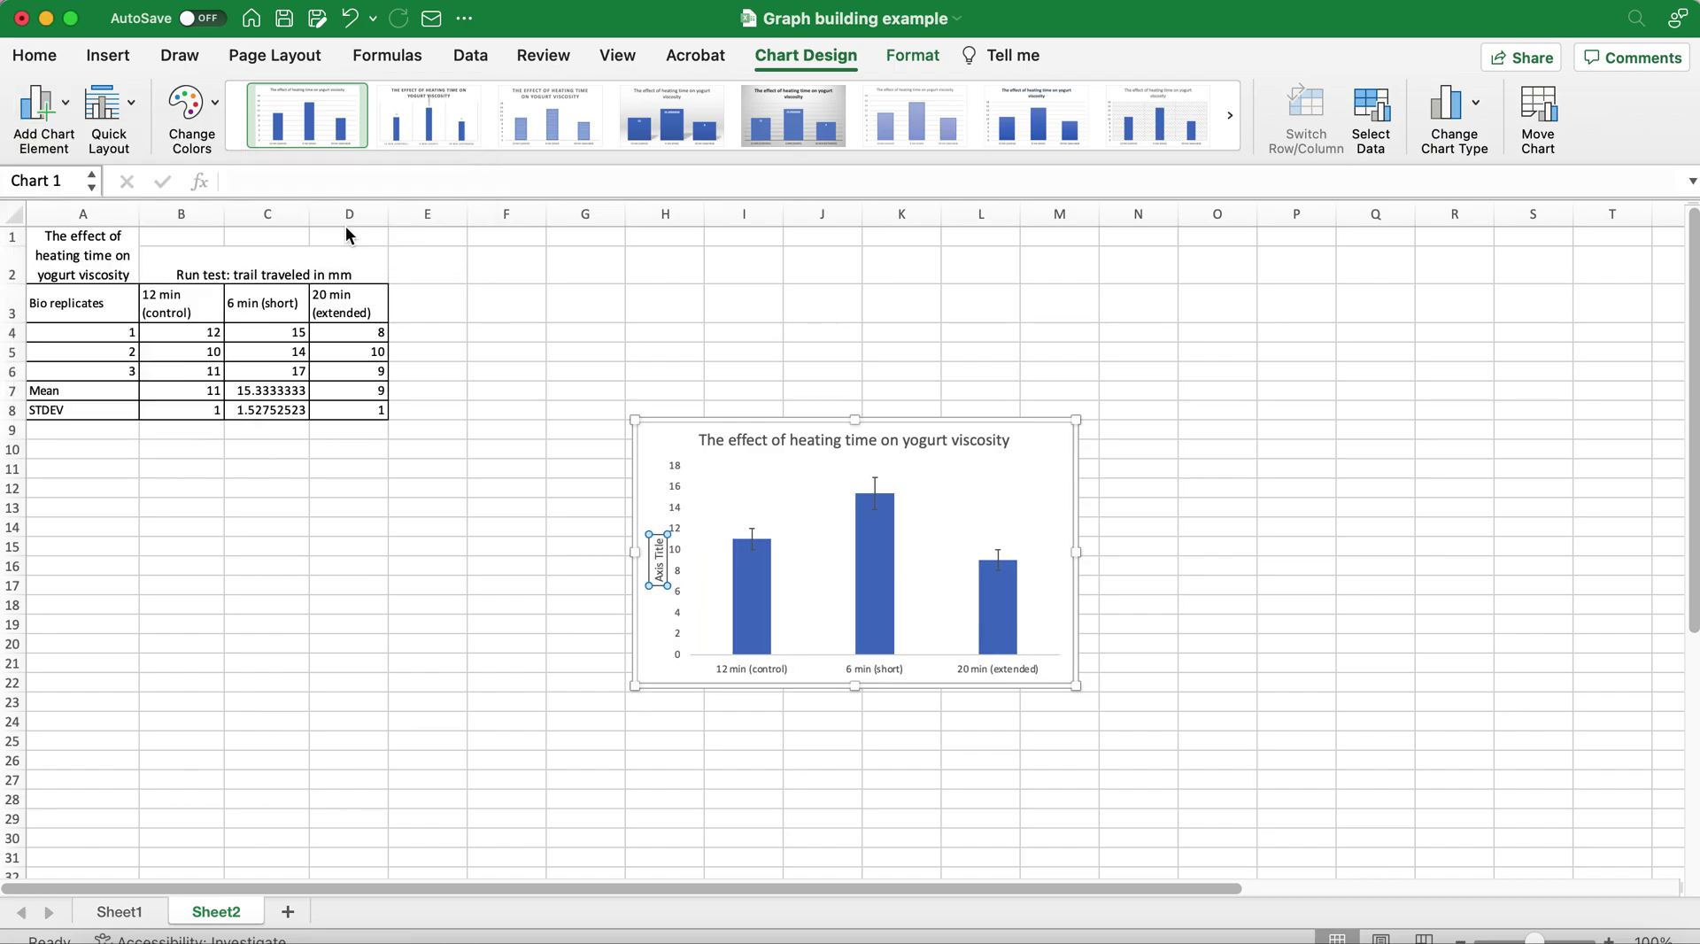
triple_click(659, 556)
text(distance traveled, mm)
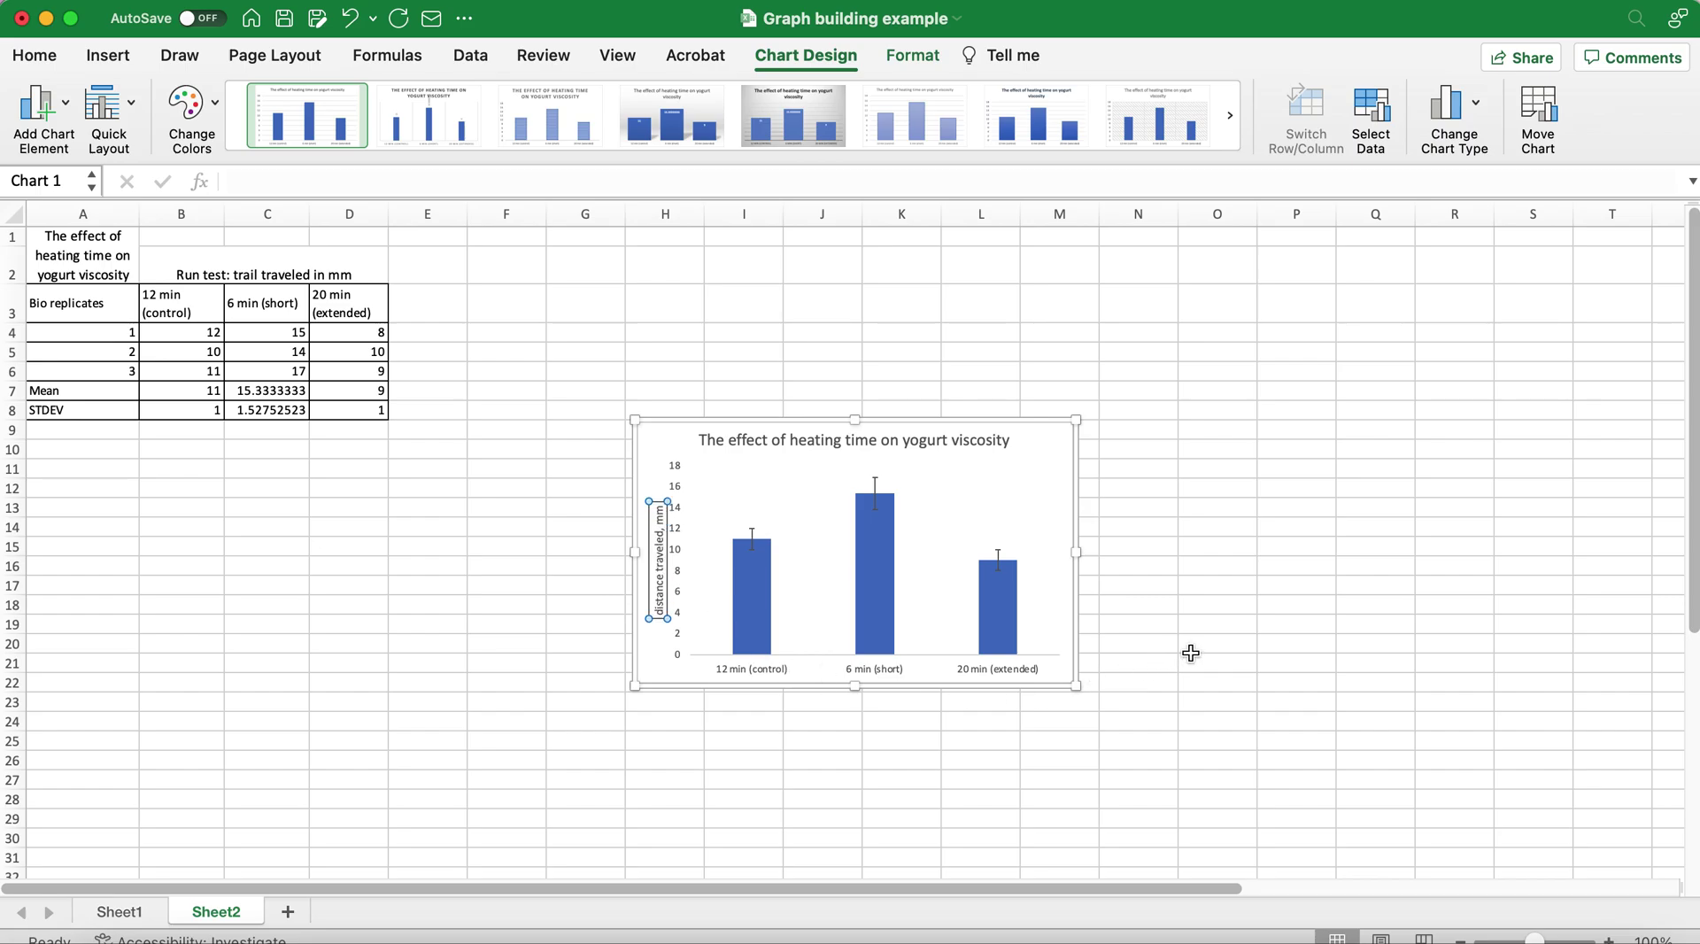
click(1190, 653)
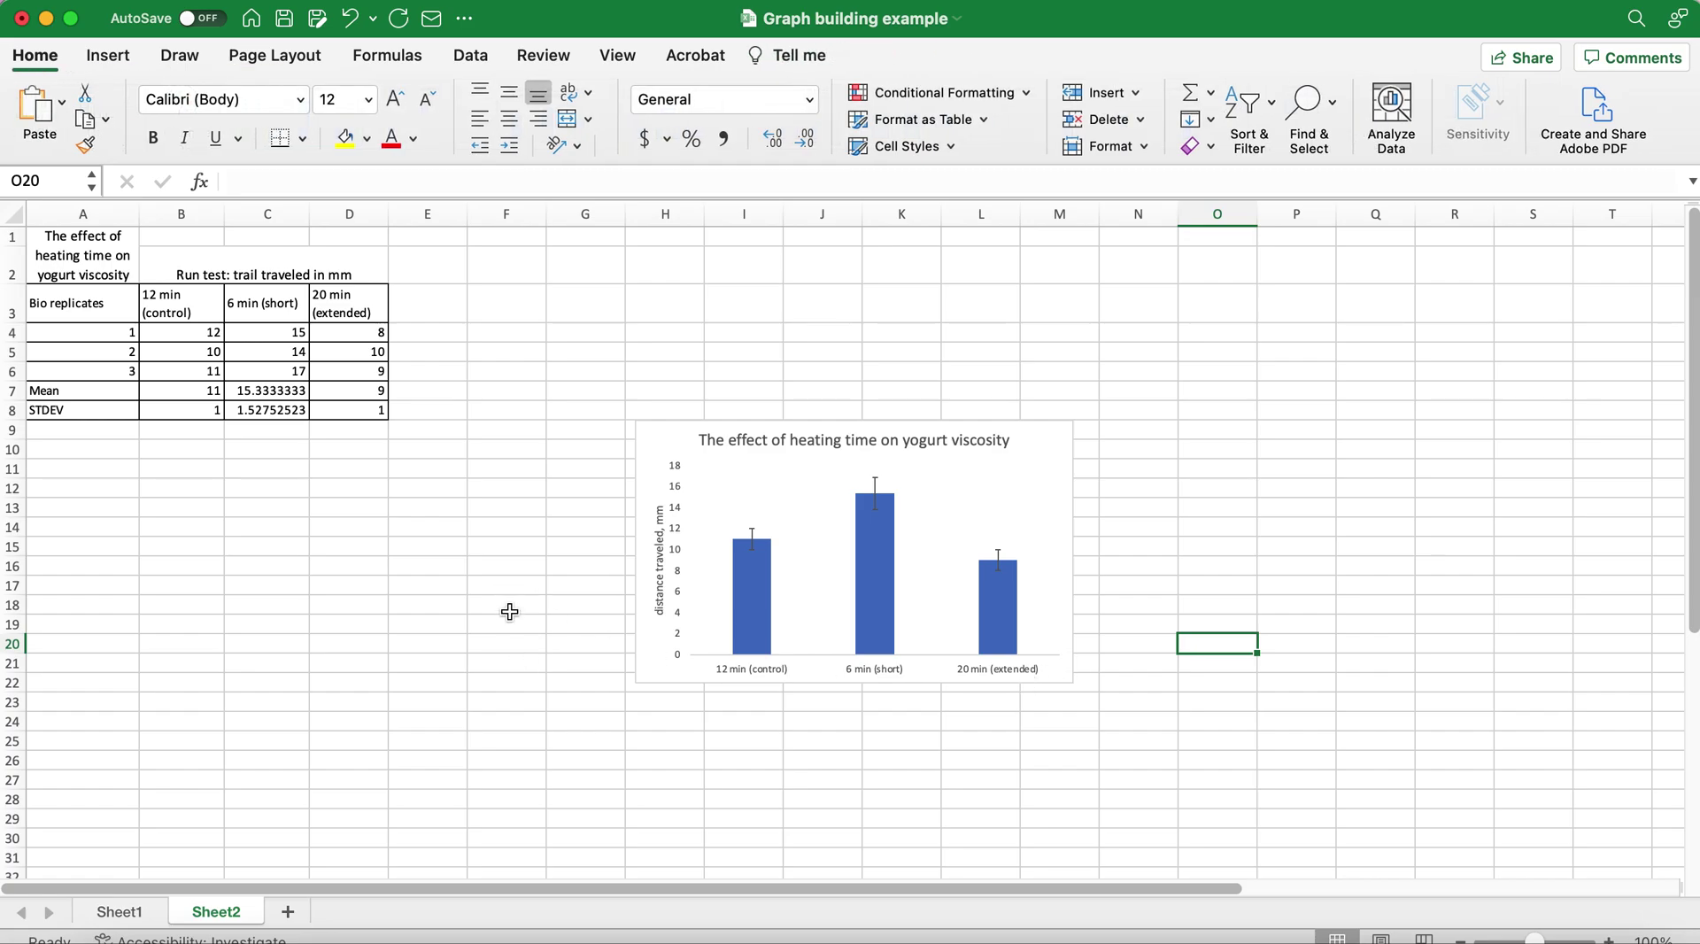